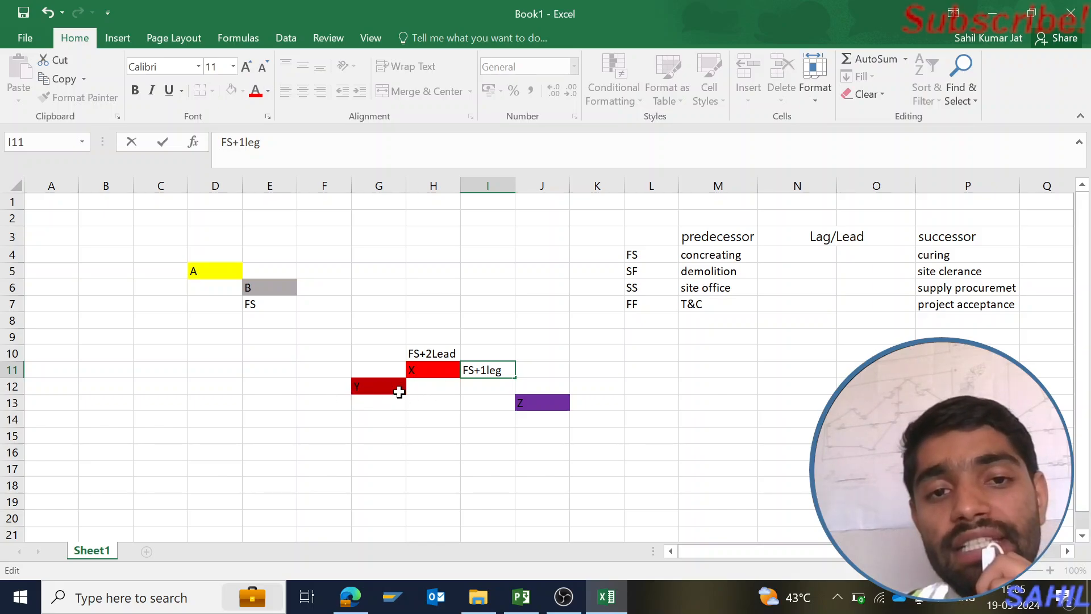
# Move the Y bar from G12 to H12 and extend it by filling into I12
pyautogui.click(377, 388)
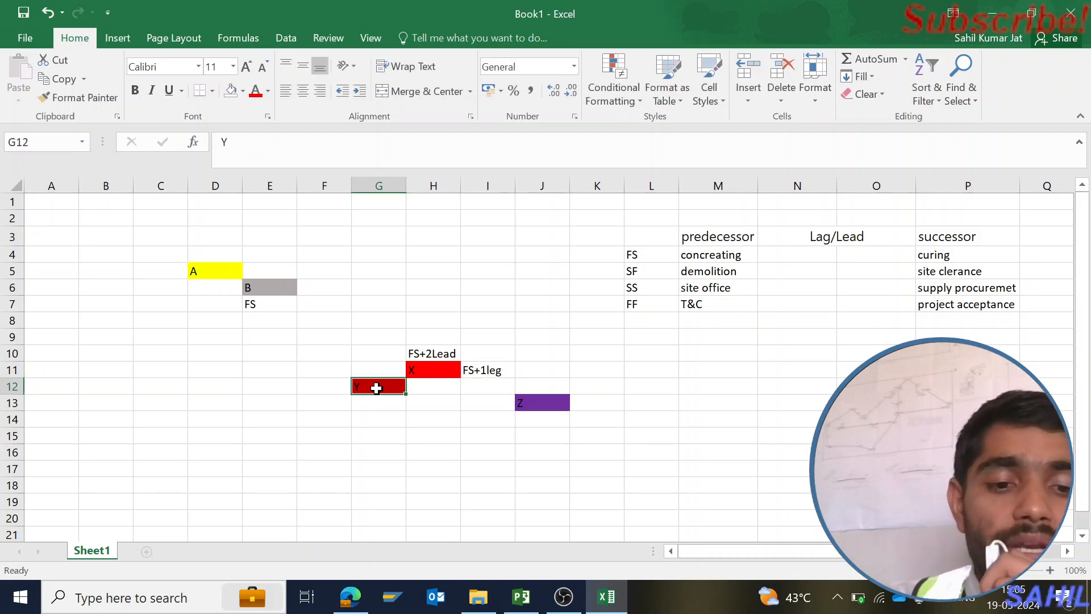
pyautogui.hotkey('ctrl', 'c')
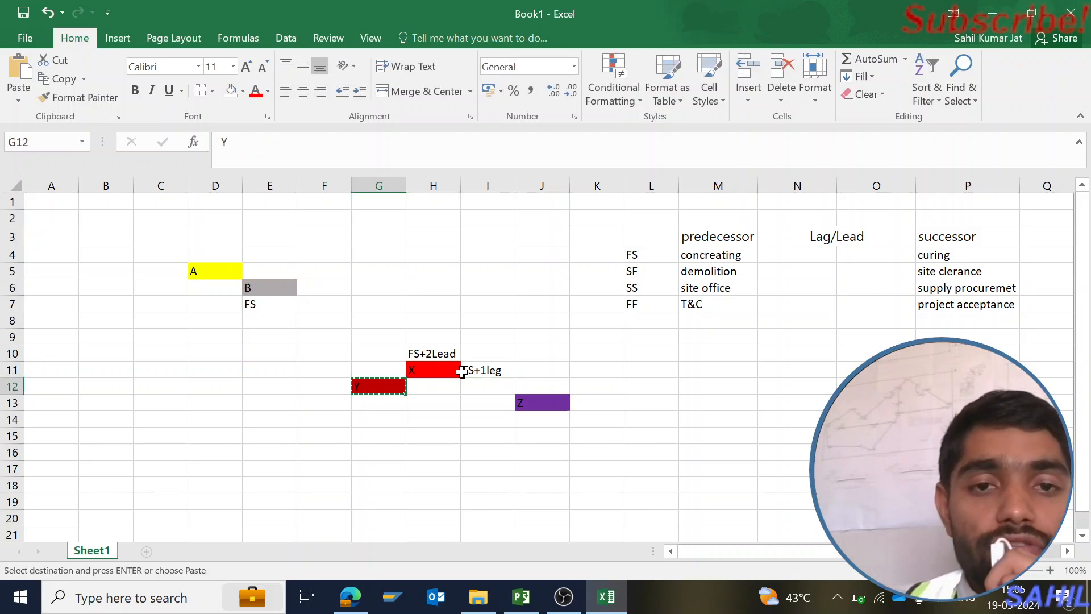
pyautogui.click(433, 389)
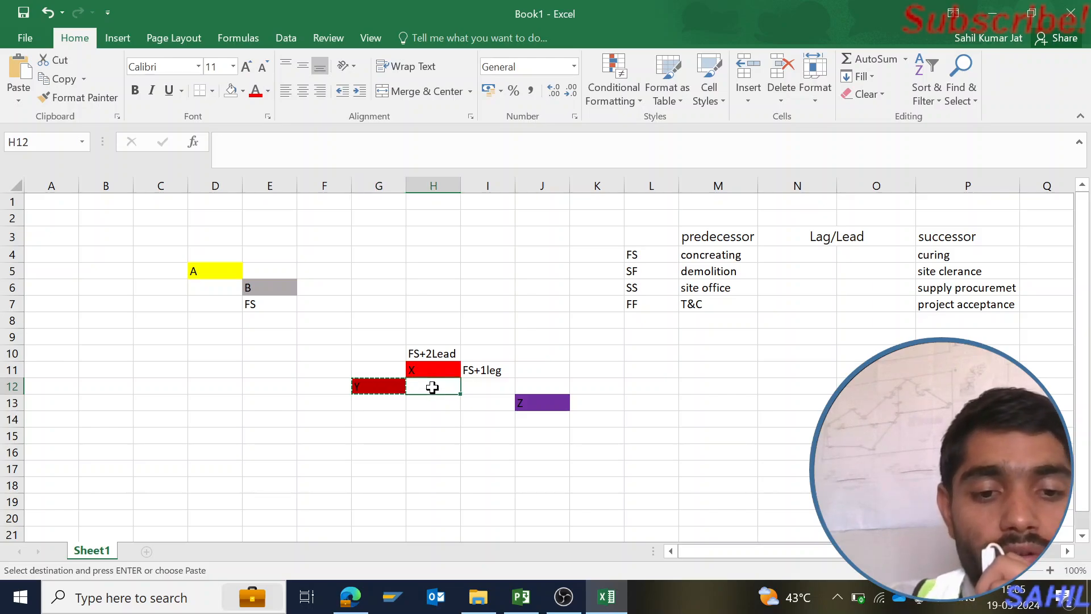
pyautogui.hotkey('ctrl', 'v')
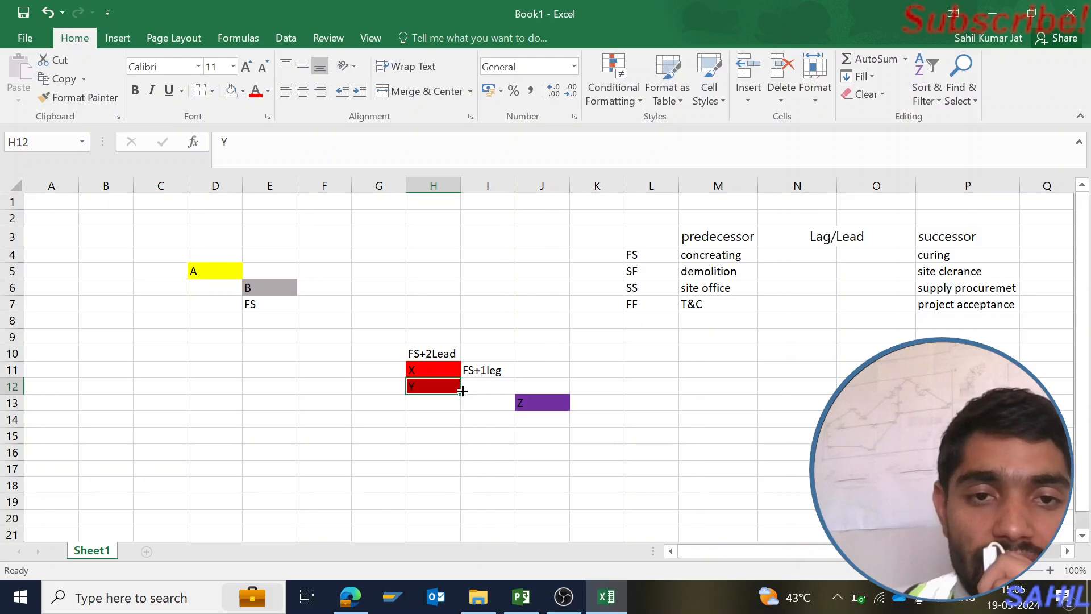
pyautogui.moveTo(461, 393); pyautogui.dragTo(514, 387)
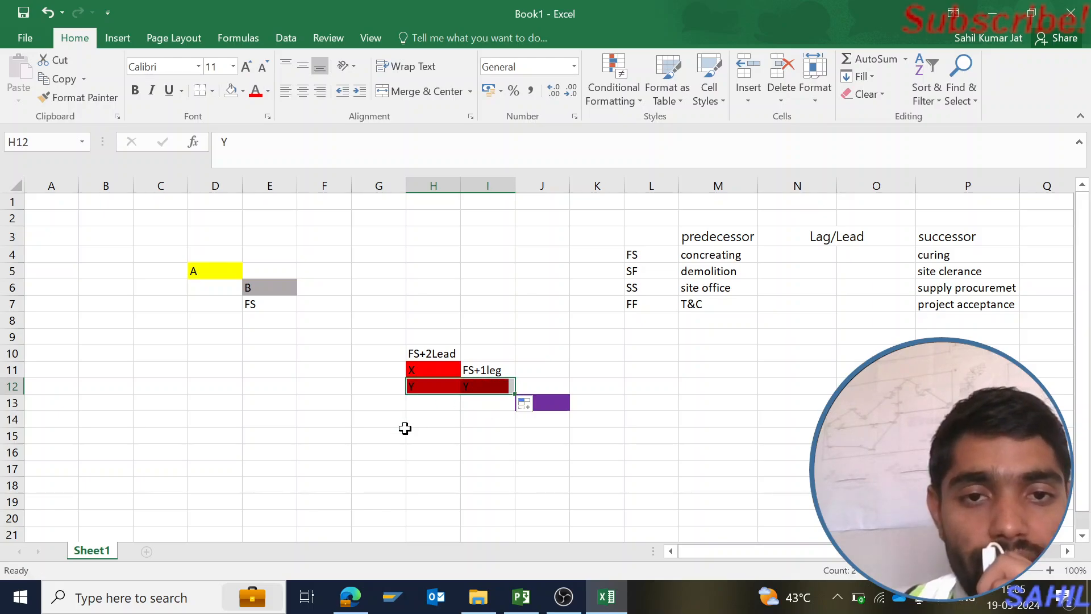
# Merge and center cells H12:I12 so the Y bar becomes a single cell
pyautogui.click(443, 391)
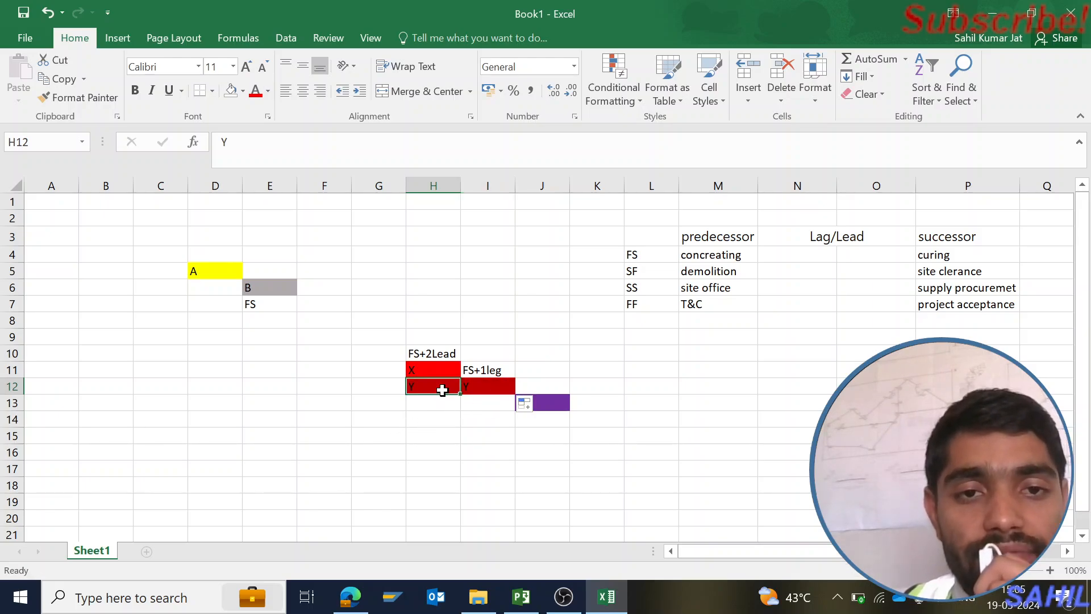
pyautogui.click(480, 389)
pyautogui.click(427, 390)
pyautogui.moveTo(426, 390); pyautogui.dragTo(477, 387)
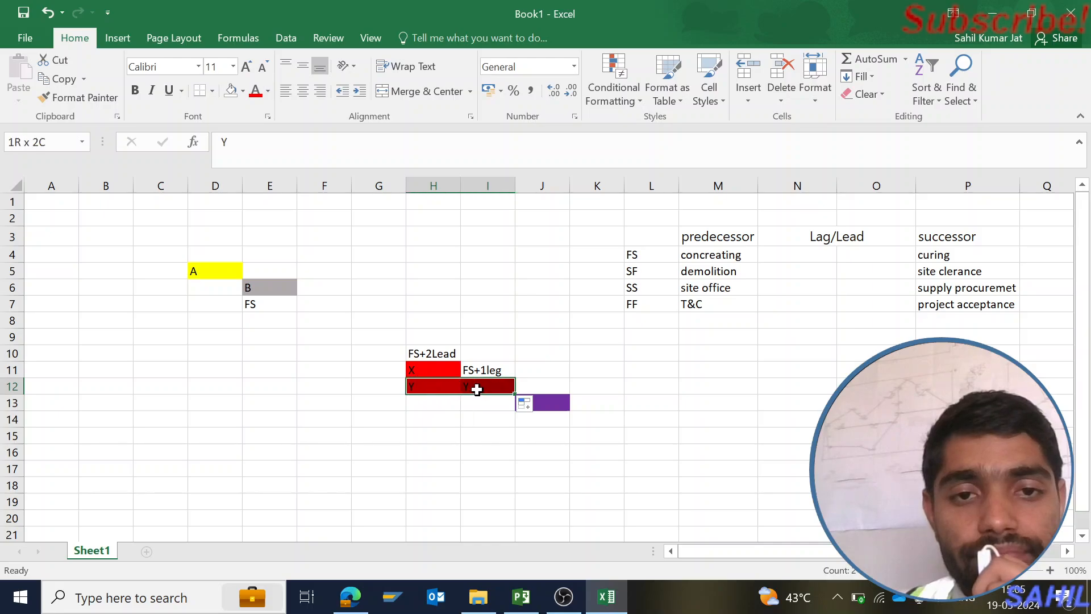
pyautogui.rightClick(478, 387)
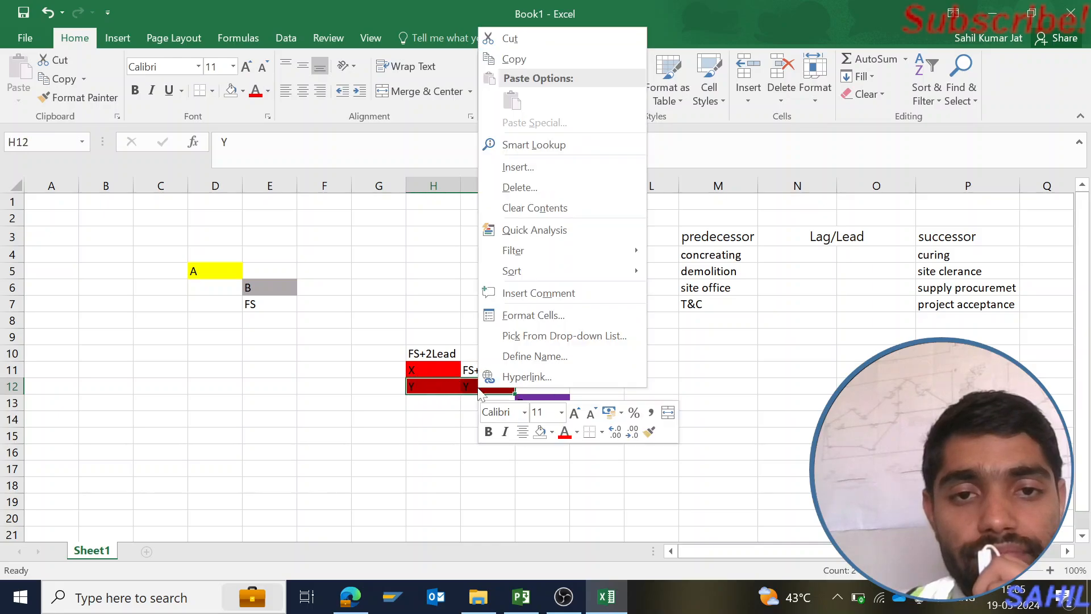
pyautogui.click(669, 417)
pyautogui.click(521, 363)
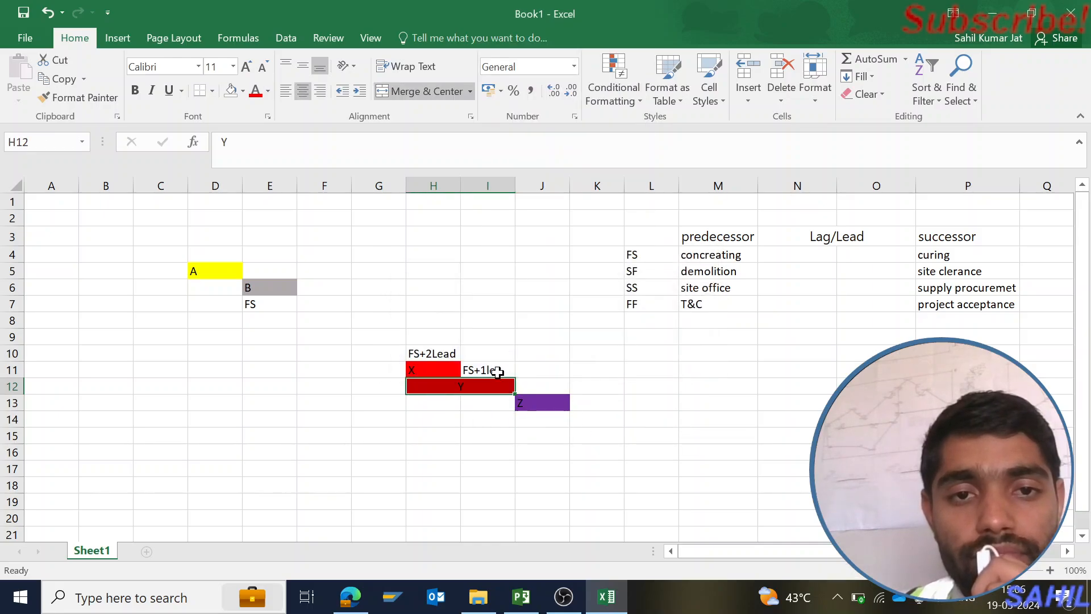
pyautogui.click(495, 438)
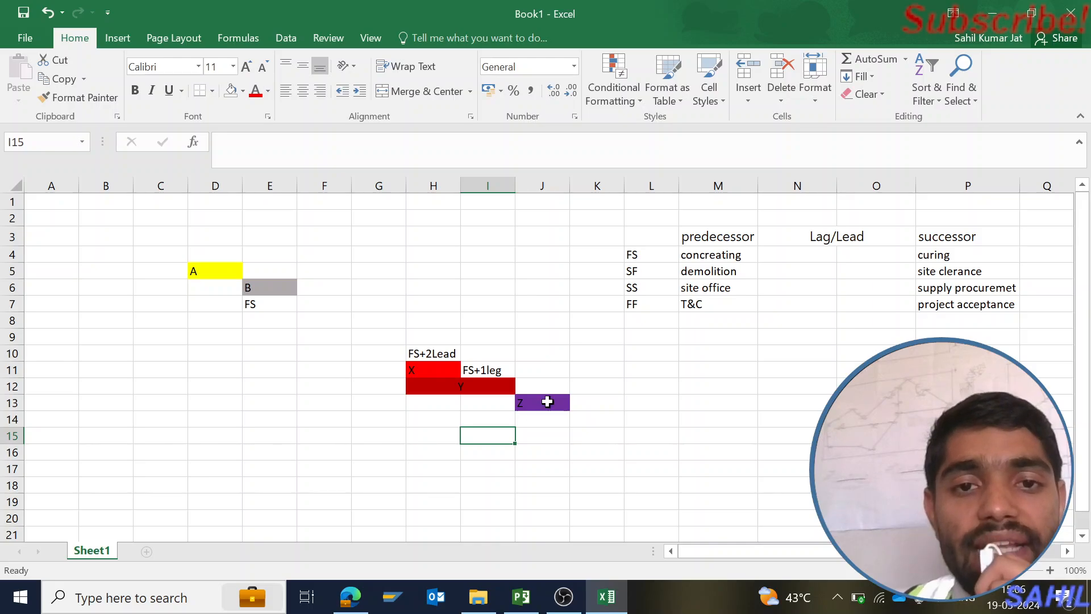
pyautogui.click(546, 387)
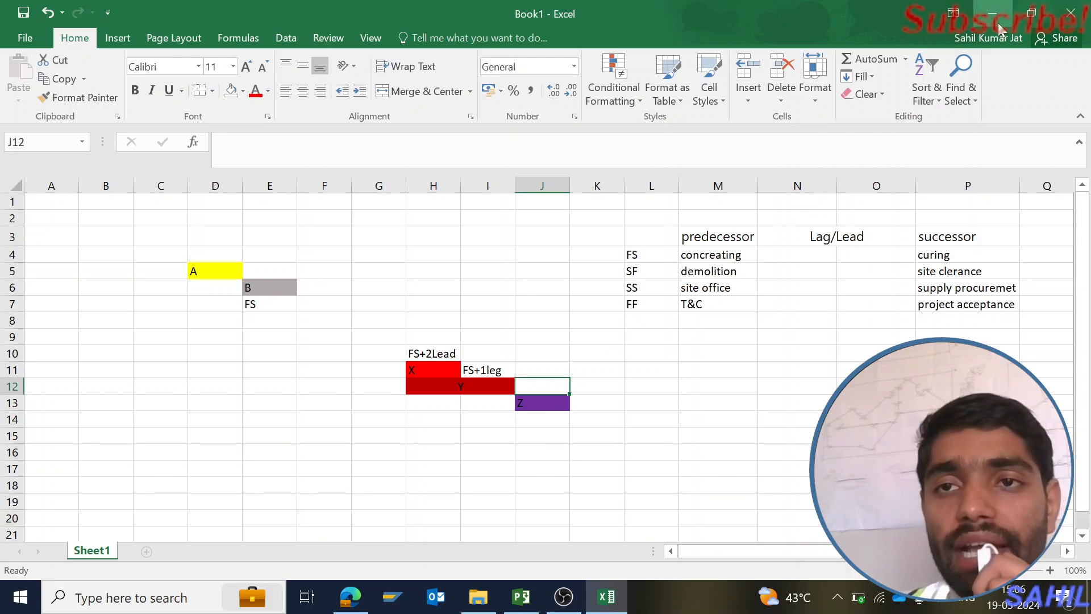
# Switch to Microsoft Project and review the predecessor link of task Y in its task information
pyautogui.moveTo(521, 597)
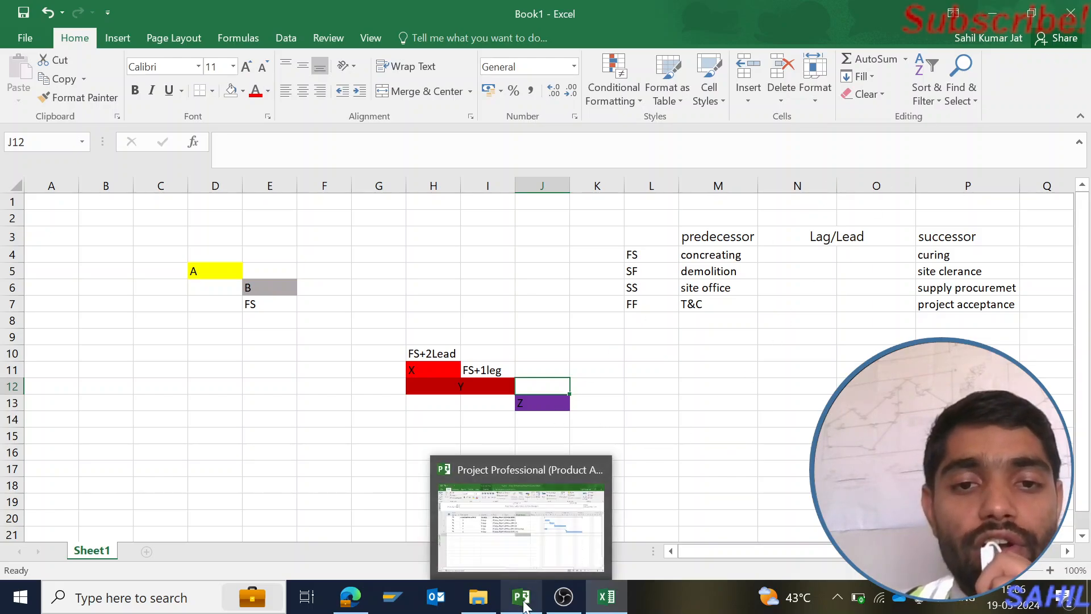
pyautogui.click(518, 545)
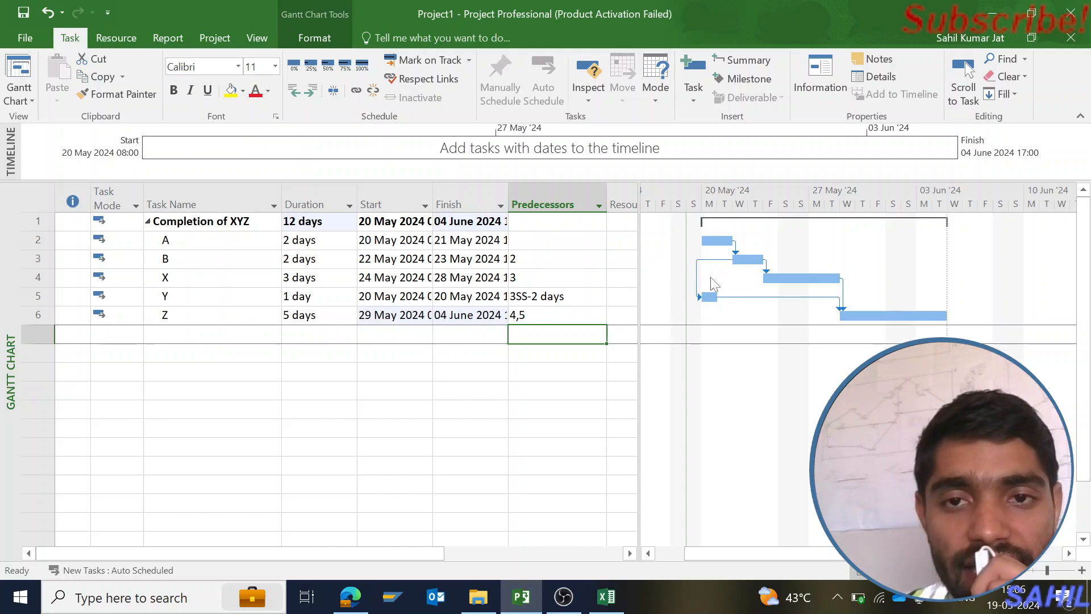
pyautogui.click(38, 259)
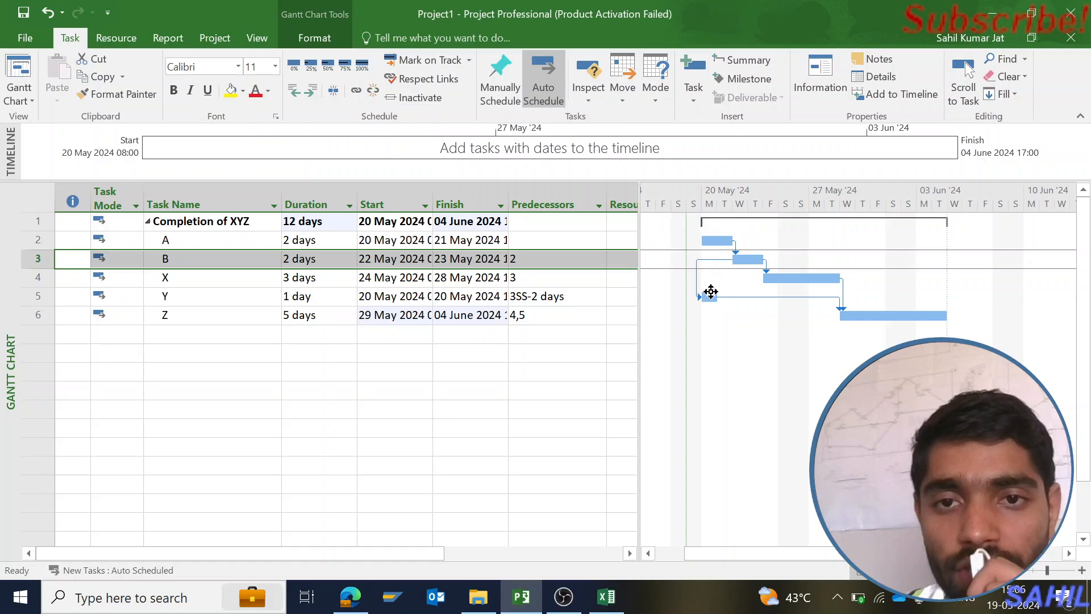
pyautogui.click(549, 299)
pyautogui.doubleClick(550, 302)
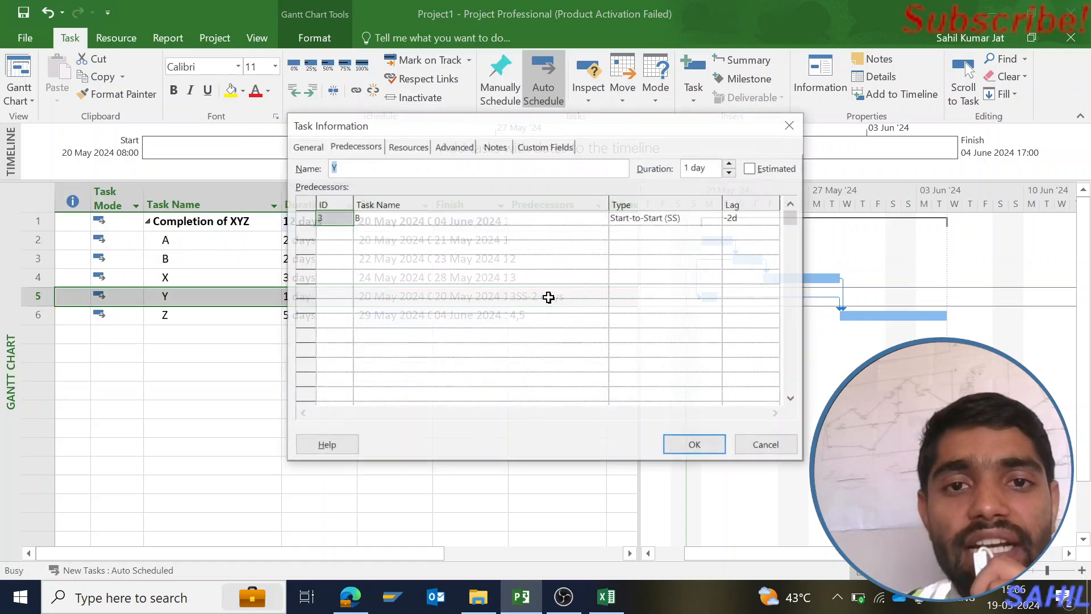
pyautogui.click(791, 124)
# Clear the predecessors of tasks A, B, X, Y and Z
pyautogui.moveTo(551, 242); pyautogui.dragTo(565, 312)
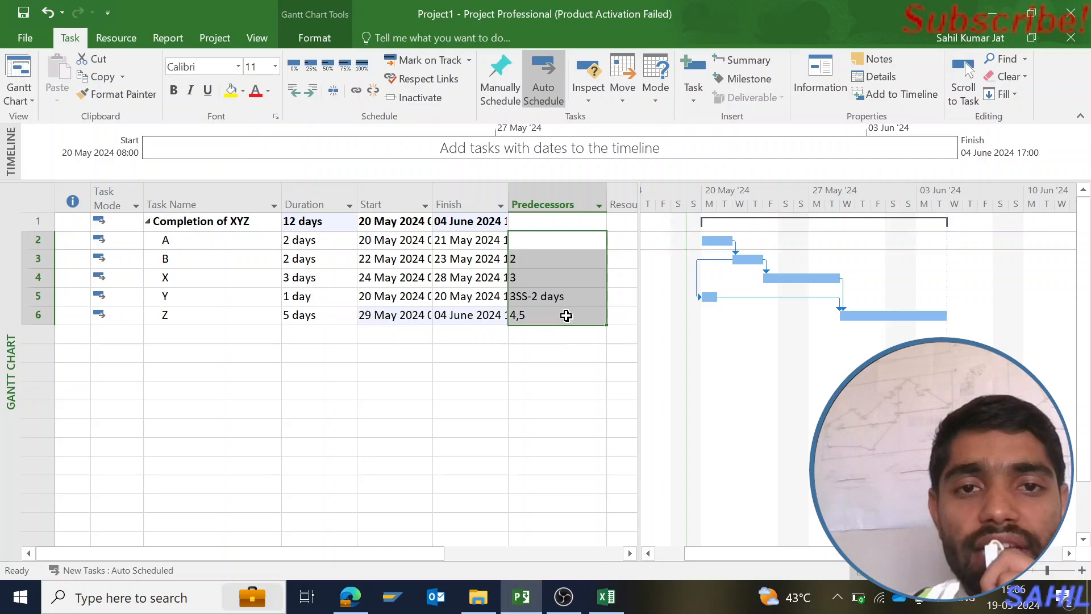
pyautogui.press('Delete')
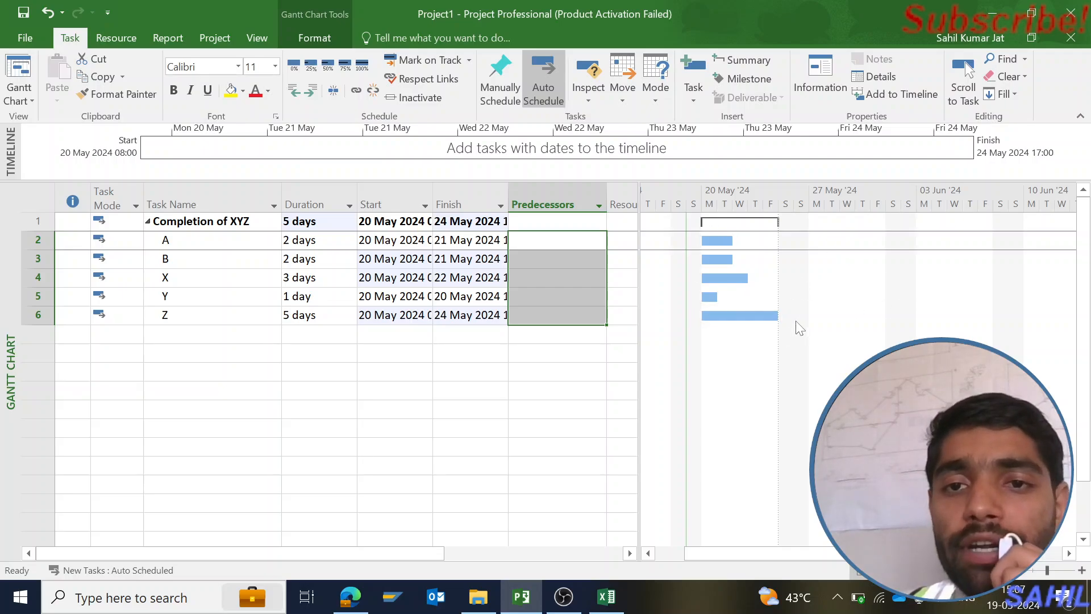
# Add task A as the predecessor of task B with a Start-to-Start (SS) link
pyautogui.click(551, 243)
pyautogui.press('Down')
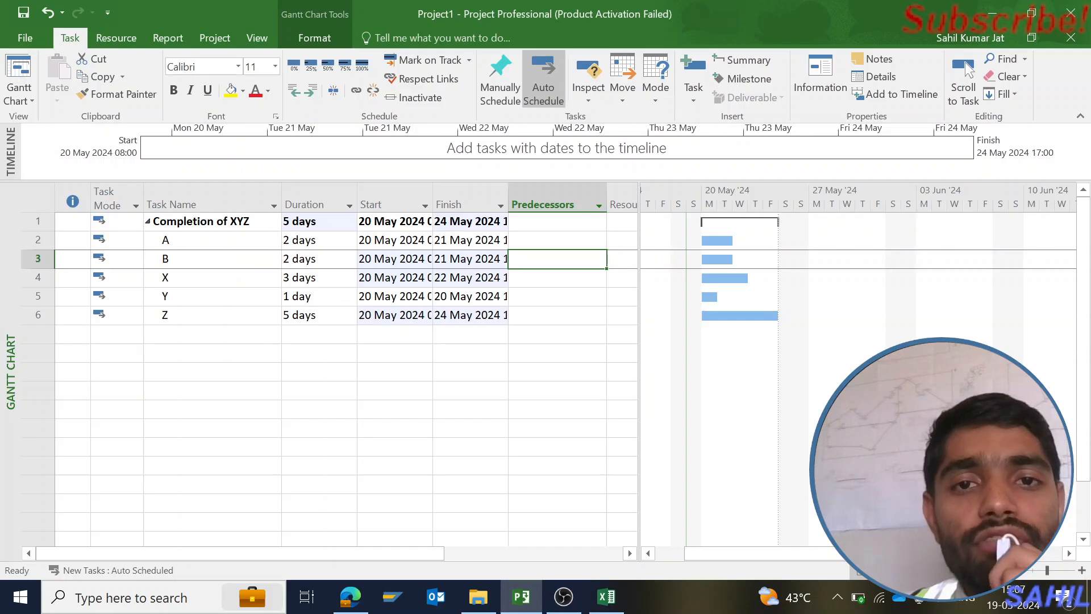
pyautogui.doubleClick(577, 258)
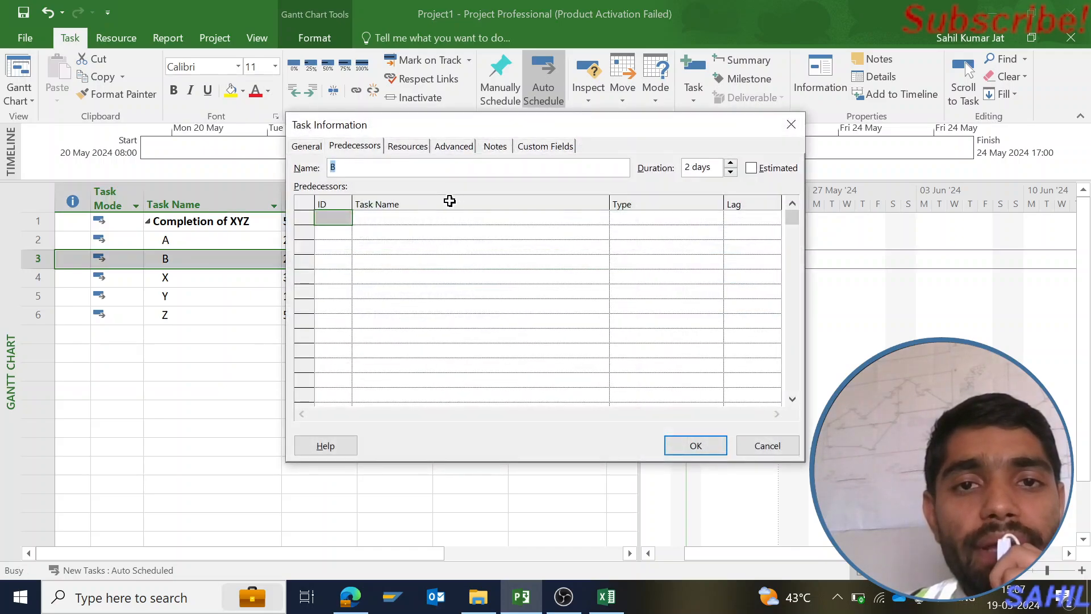
pyautogui.click(356, 149)
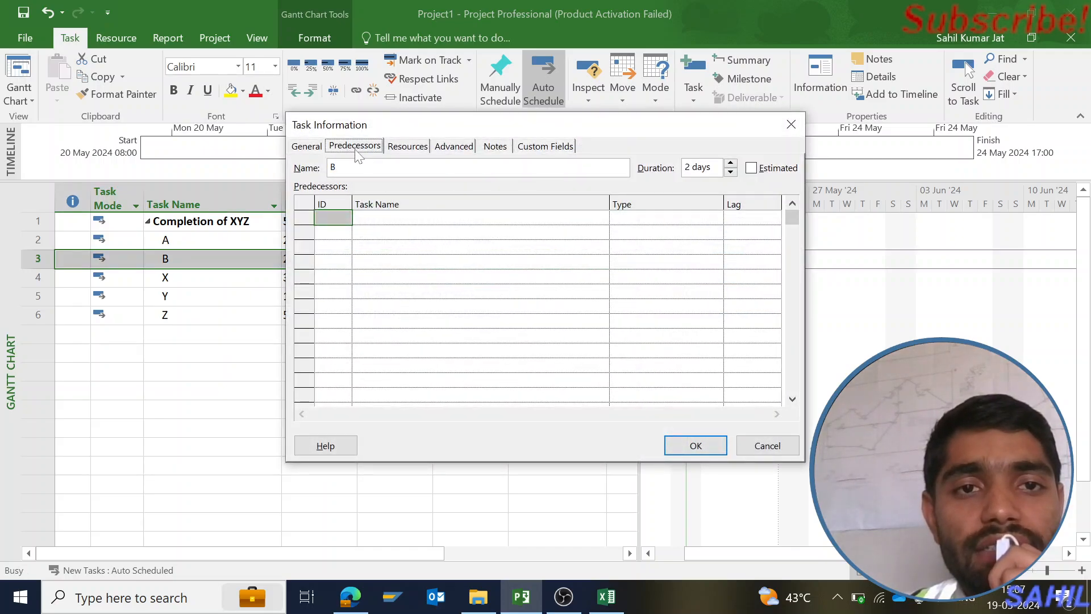
pyautogui.click(475, 217)
pyautogui.click(601, 218)
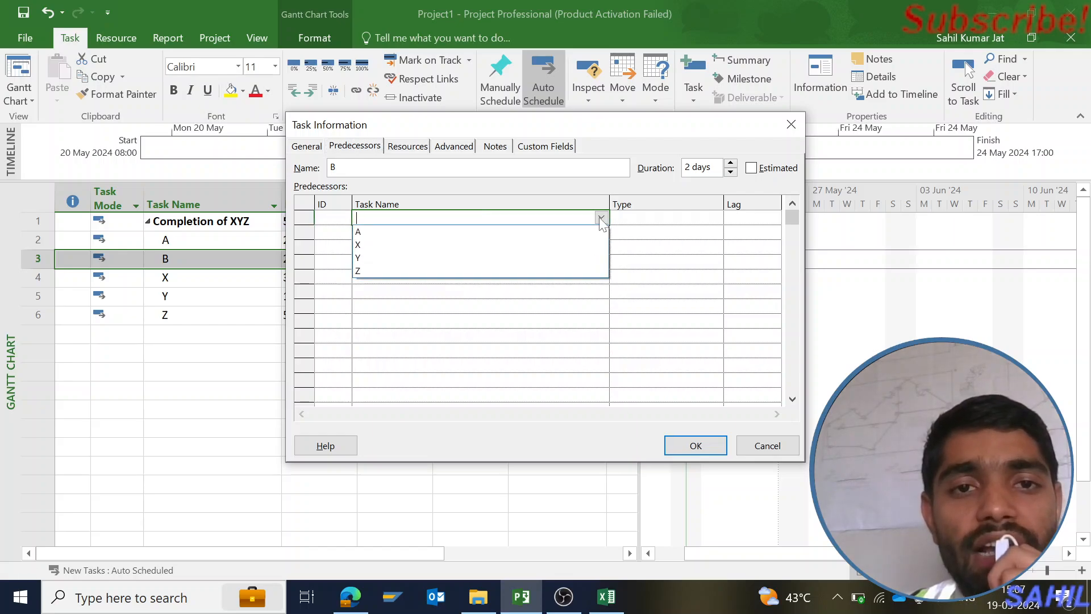
pyautogui.click(562, 235)
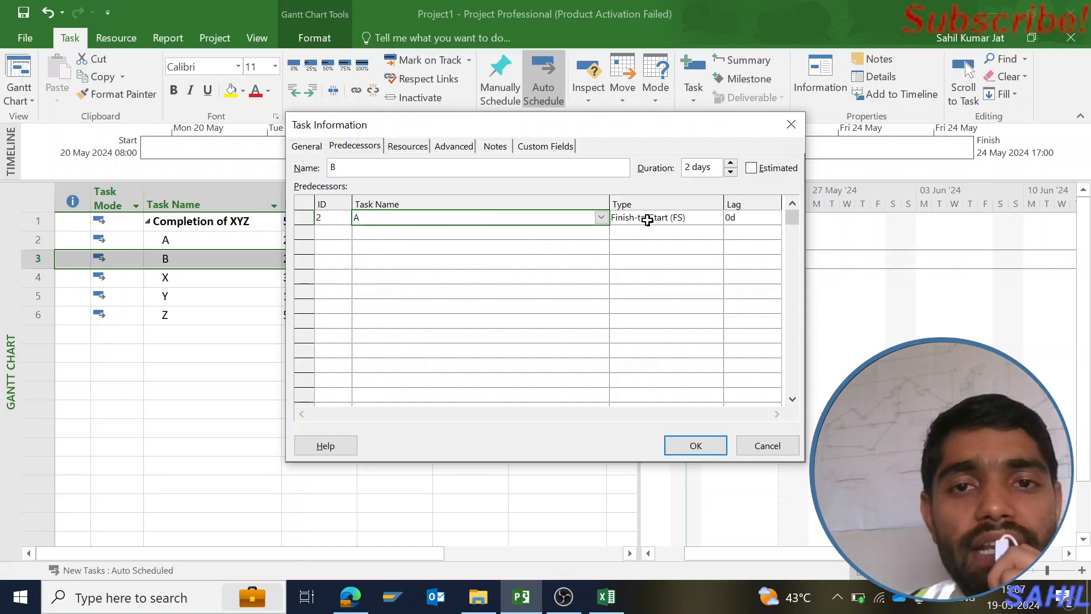
pyautogui.click(710, 223)
pyautogui.click(715, 217)
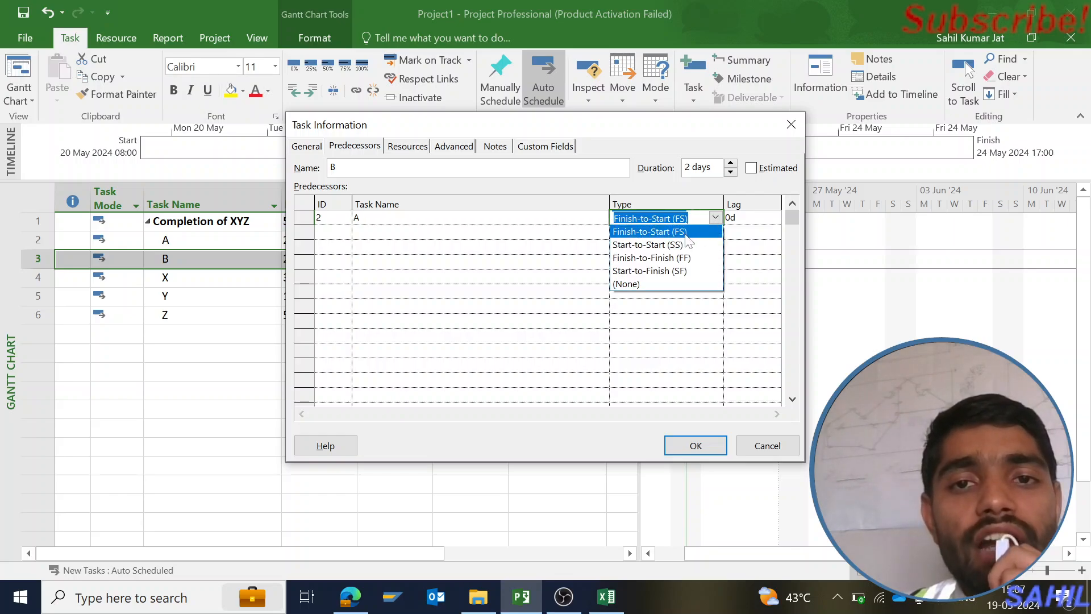
pyautogui.click(681, 242)
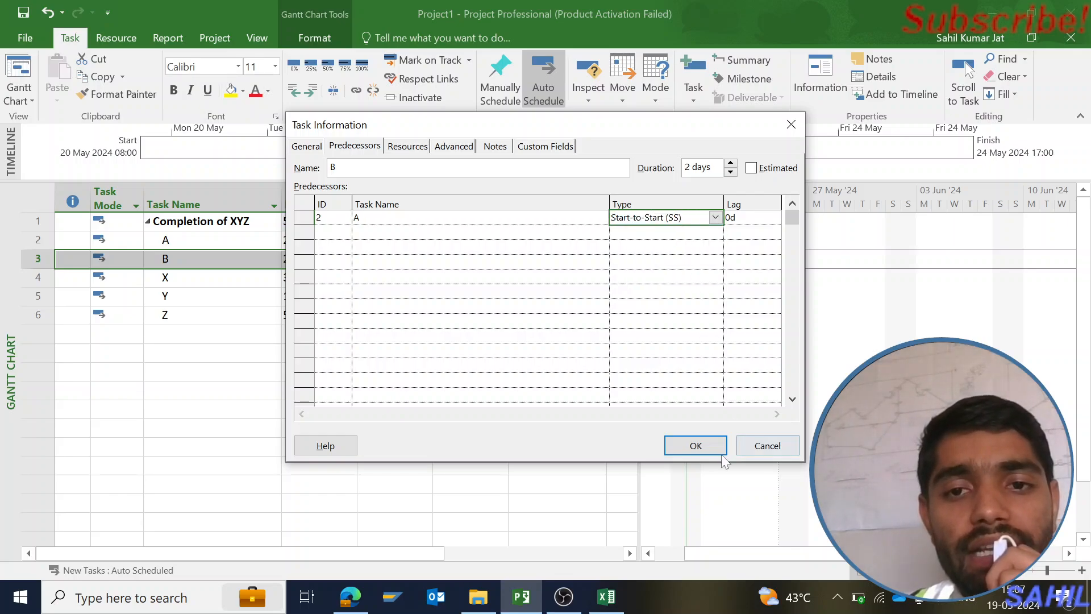
pyautogui.click(705, 450)
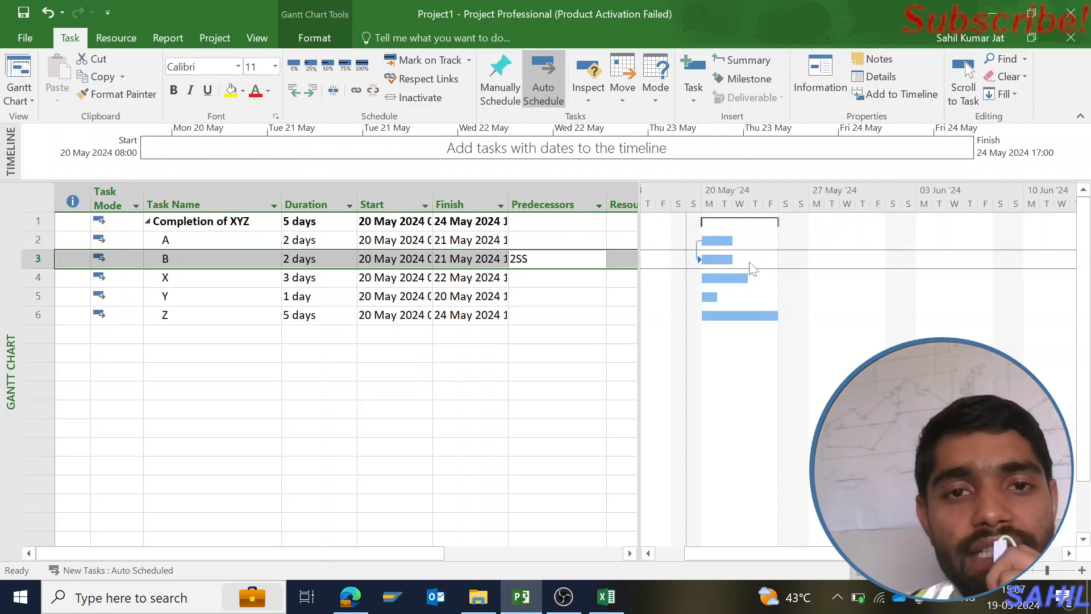
# Add task B as a predecessor of task X in its task information
pyautogui.click(542, 280)
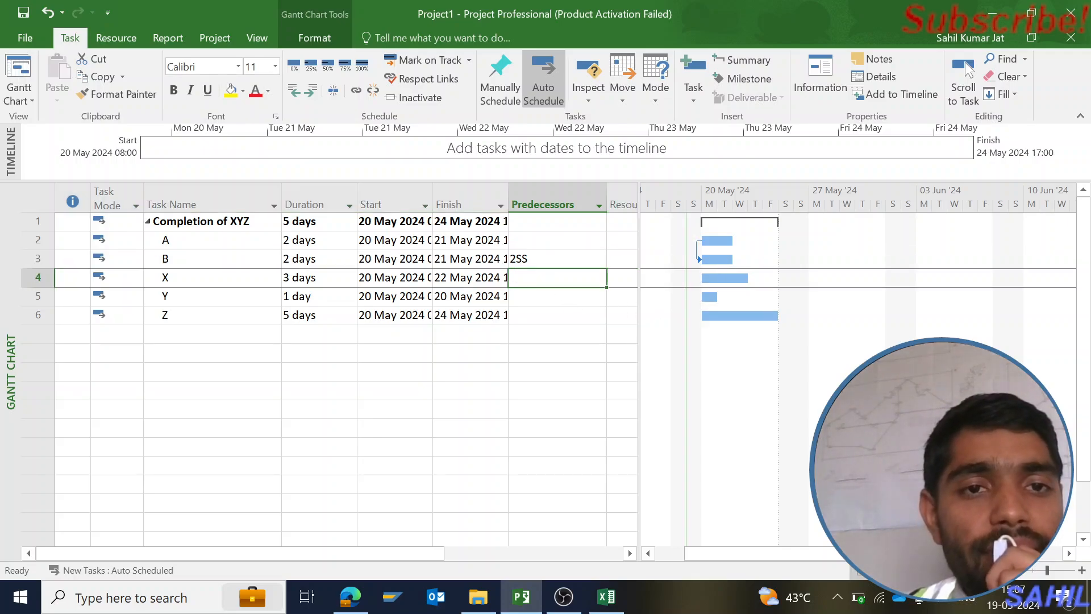
pyautogui.doubleClick(531, 281)
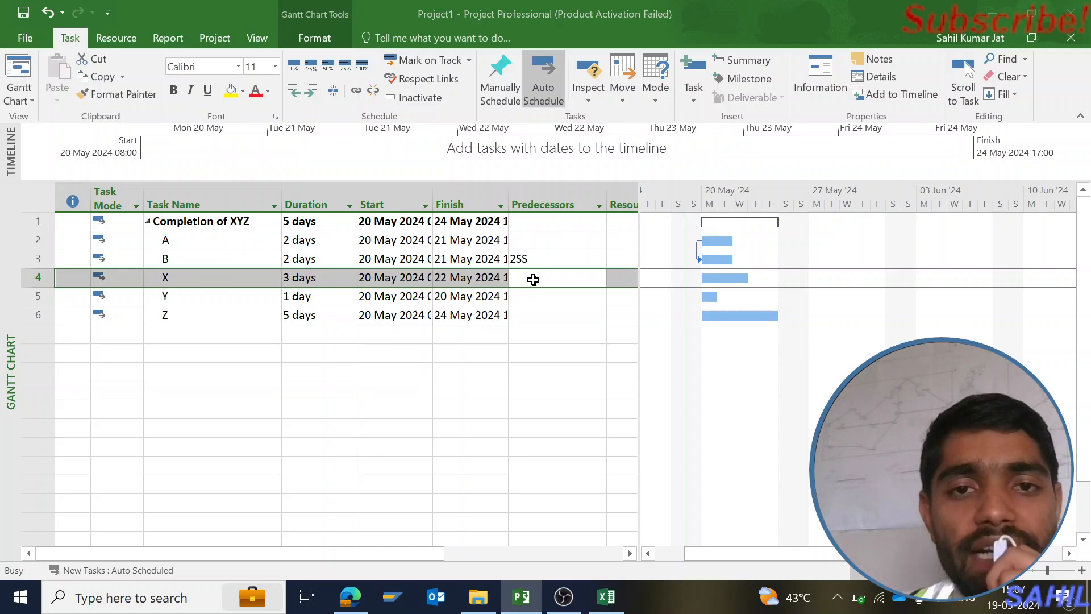
pyautogui.click(424, 218)
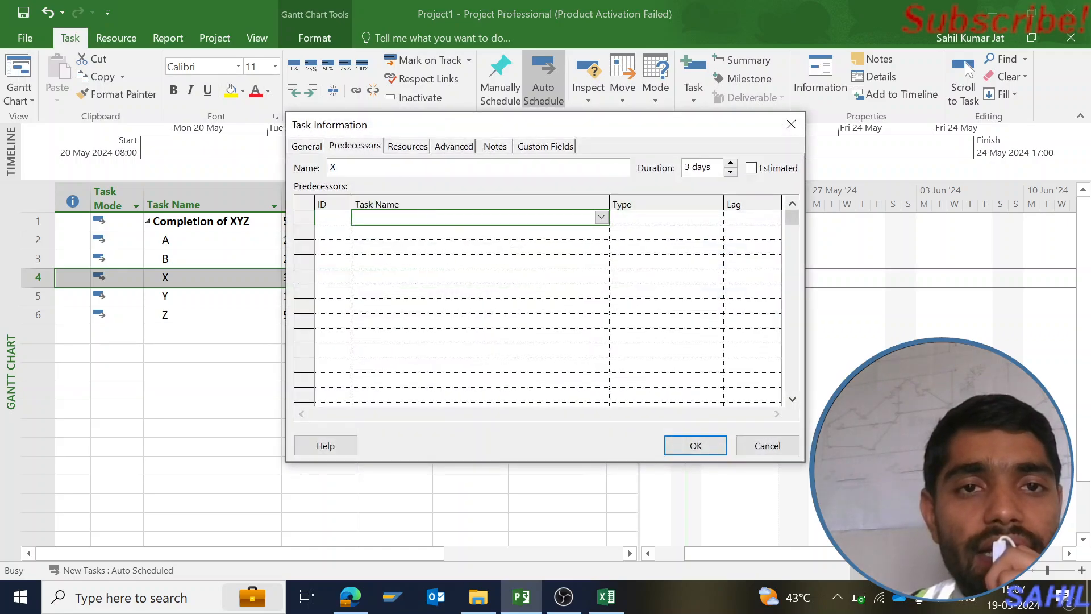
pyautogui.click(352, 148)
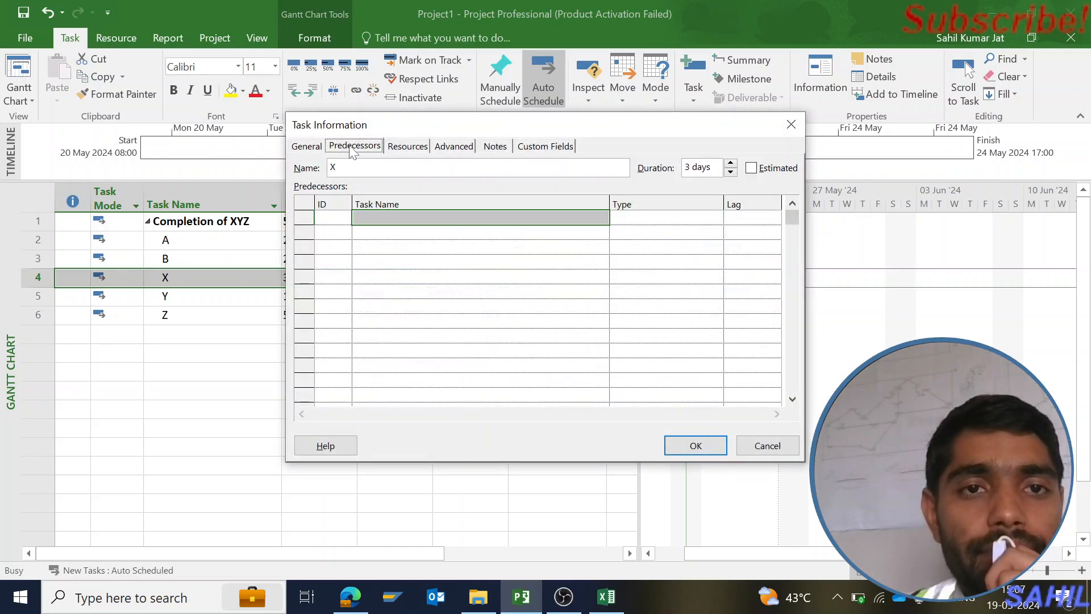
pyautogui.click(555, 218)
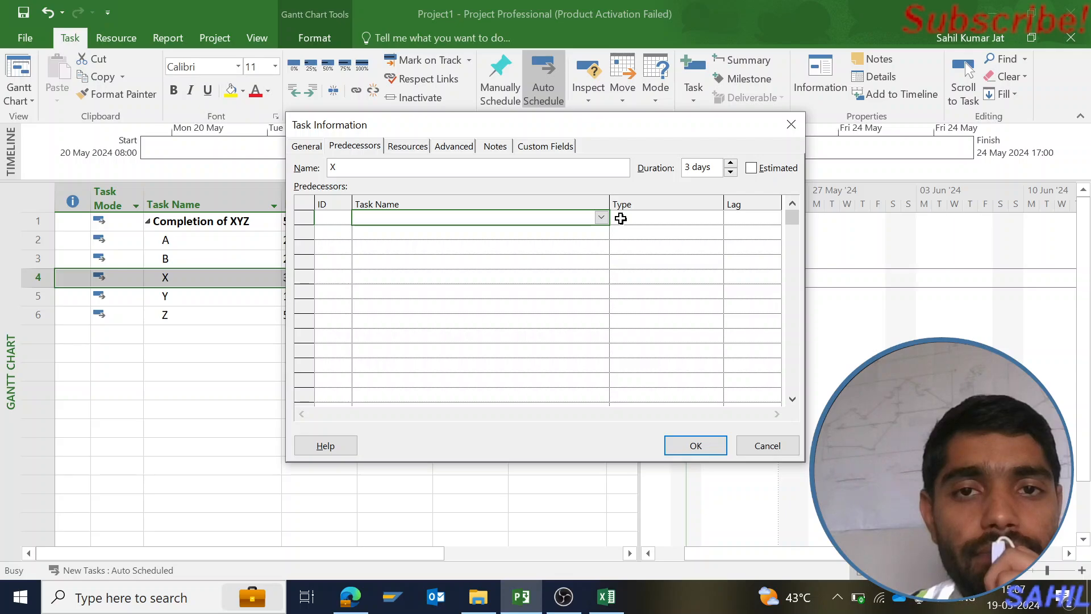
pyautogui.click(601, 218)
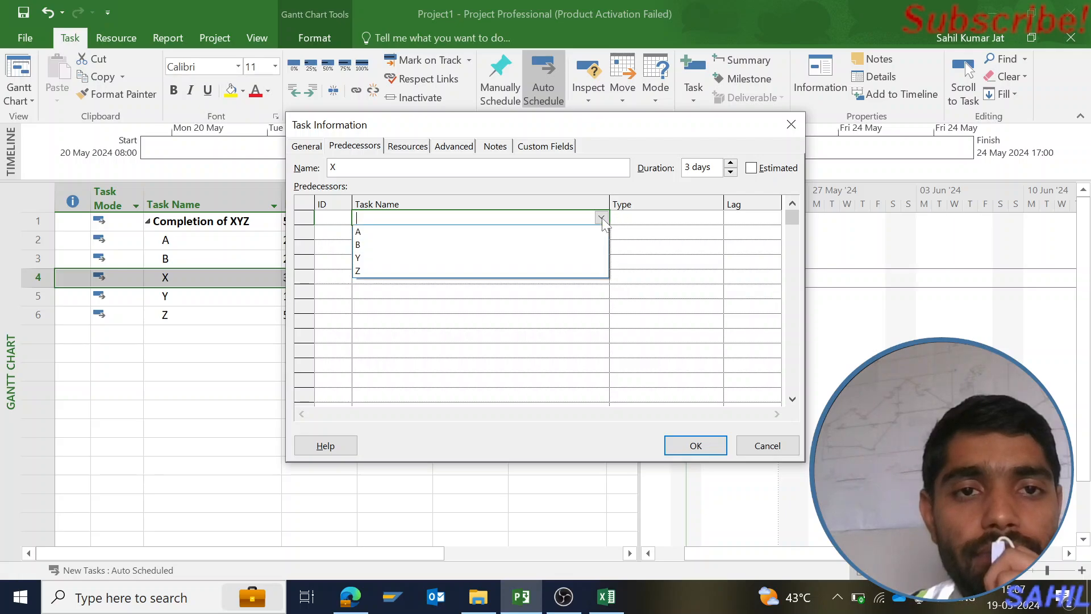
pyautogui.click(526, 244)
pyautogui.press('Return')
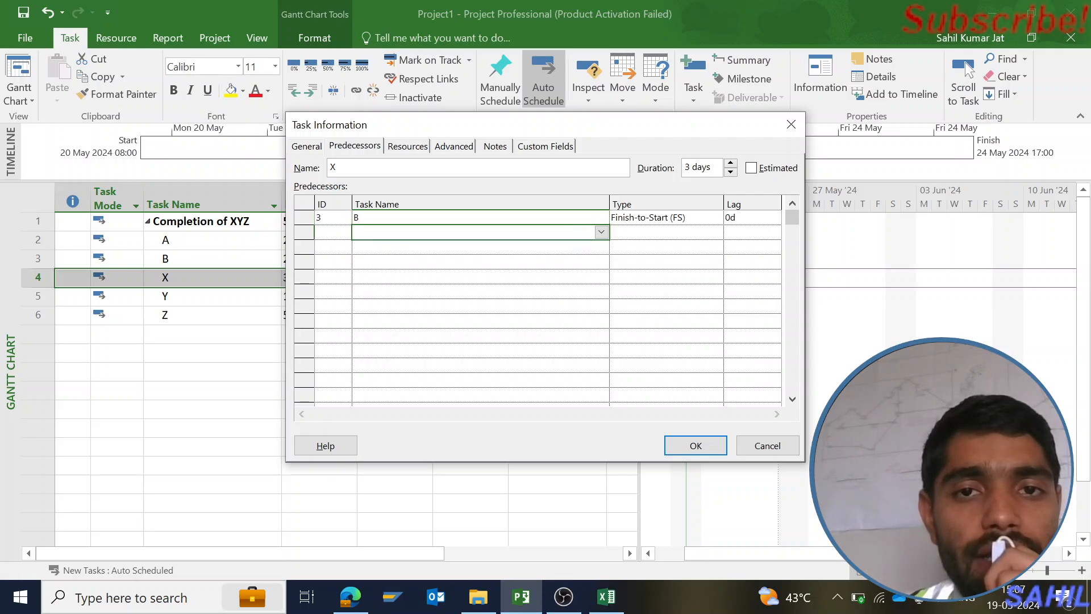
# Add task A as a second predecessor of task X
pyautogui.click(602, 233)
pyautogui.click(539, 259)
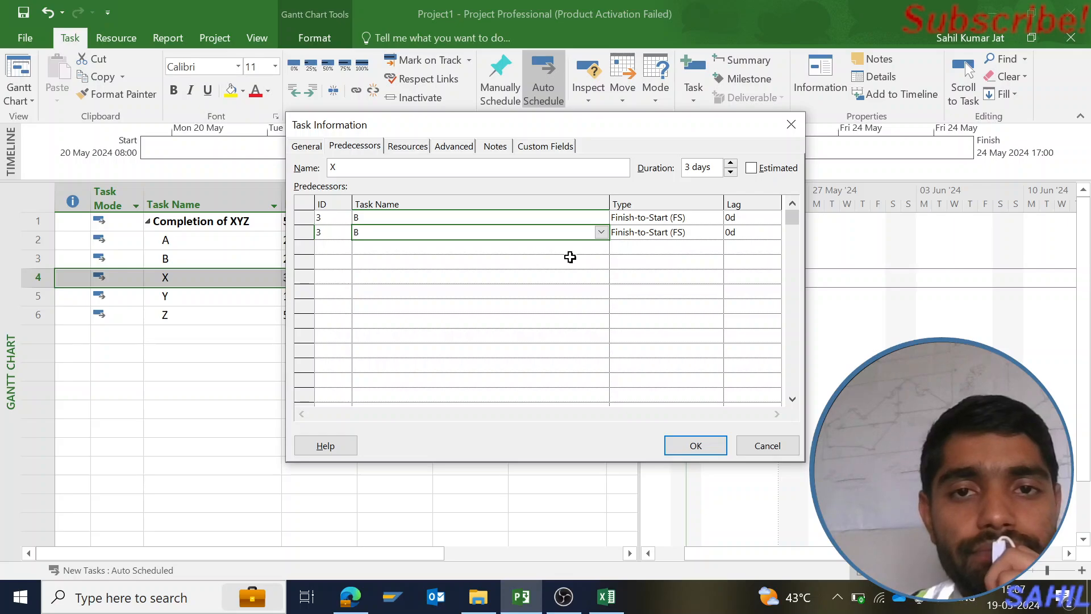
pyautogui.click(601, 232)
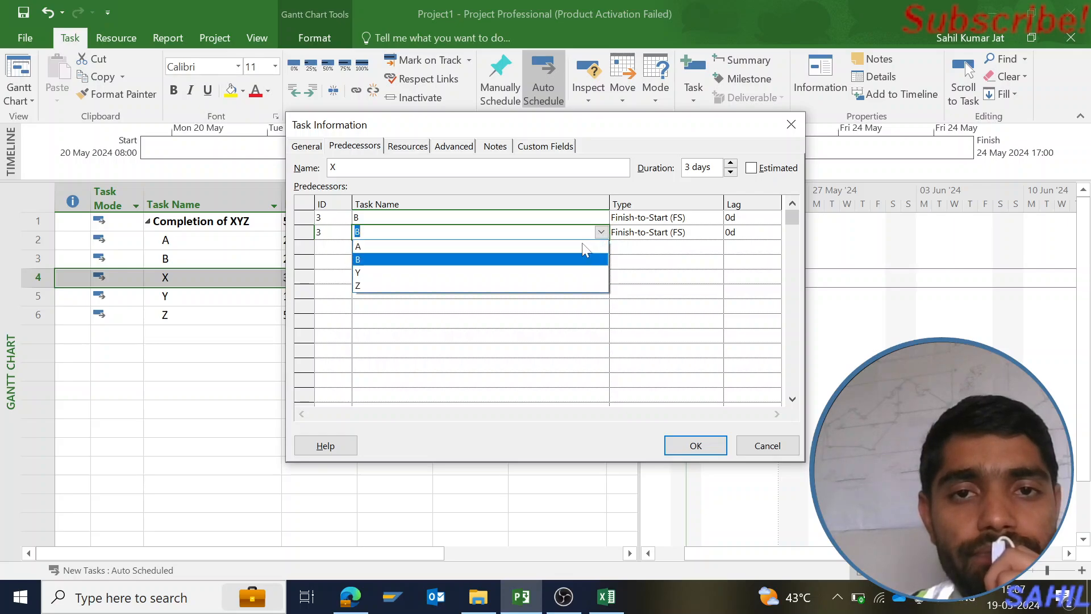
pyautogui.click(535, 246)
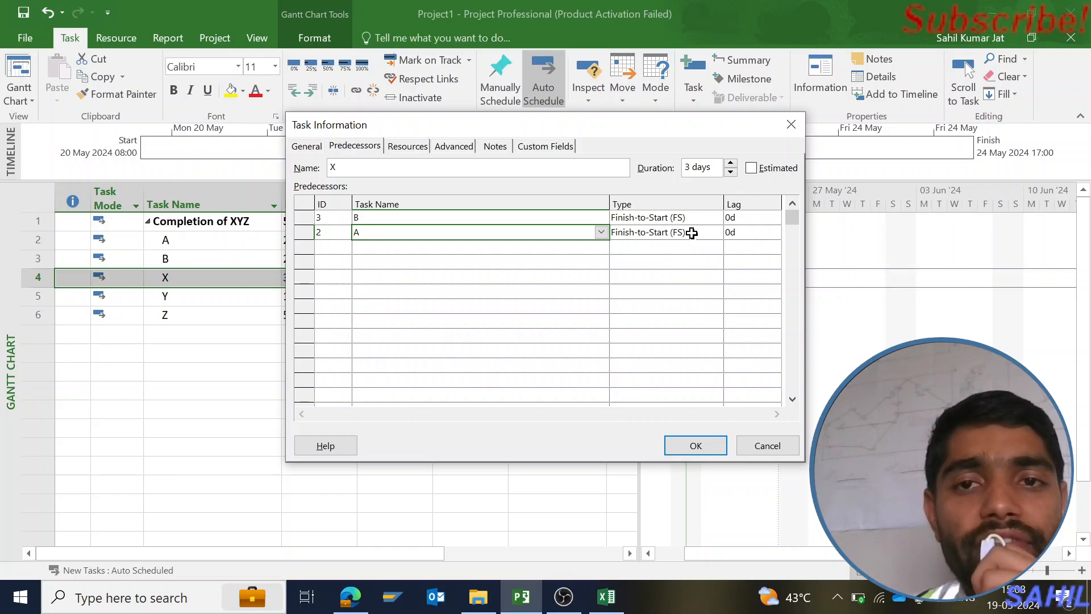
# Set a 2-day lag on task A's Finish-to-Start link to task X and apply the task information
pyautogui.click(745, 233)
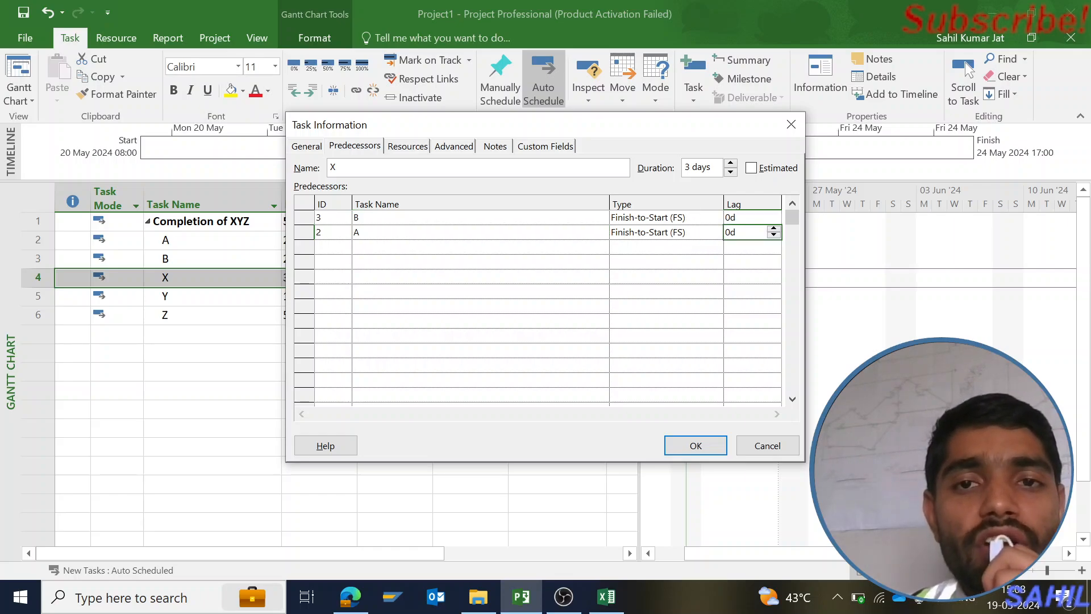
pyautogui.click(773, 228)
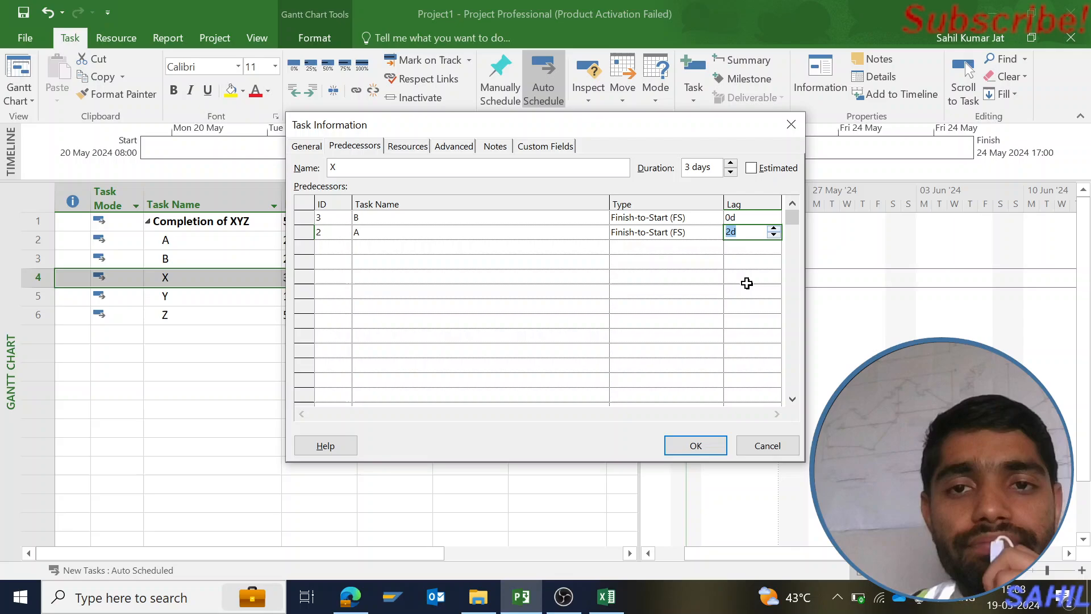
pyautogui.click(695, 446)
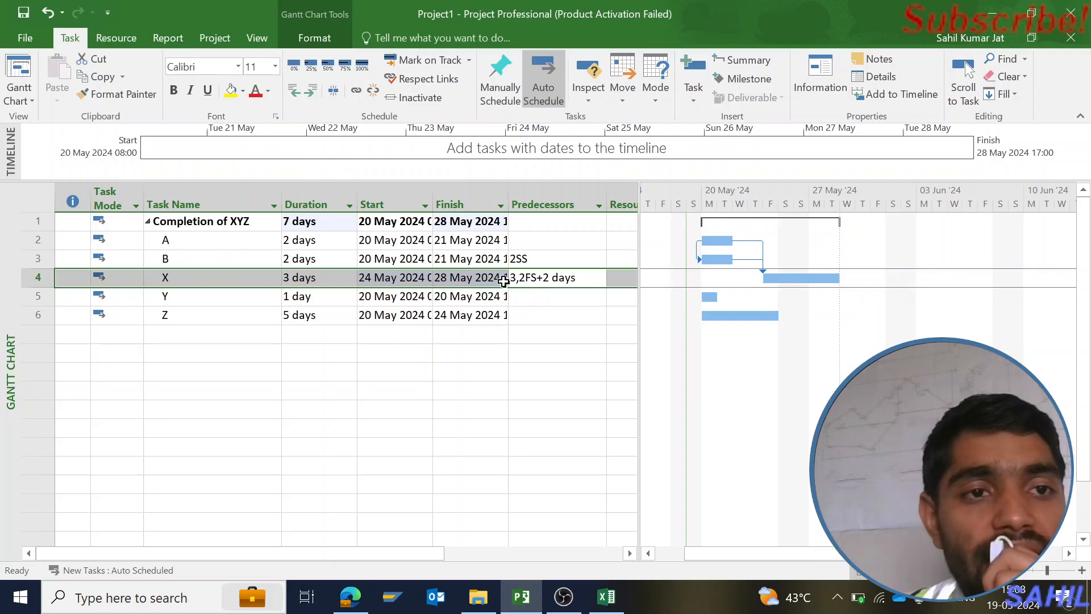
pyautogui.click(32, 240)
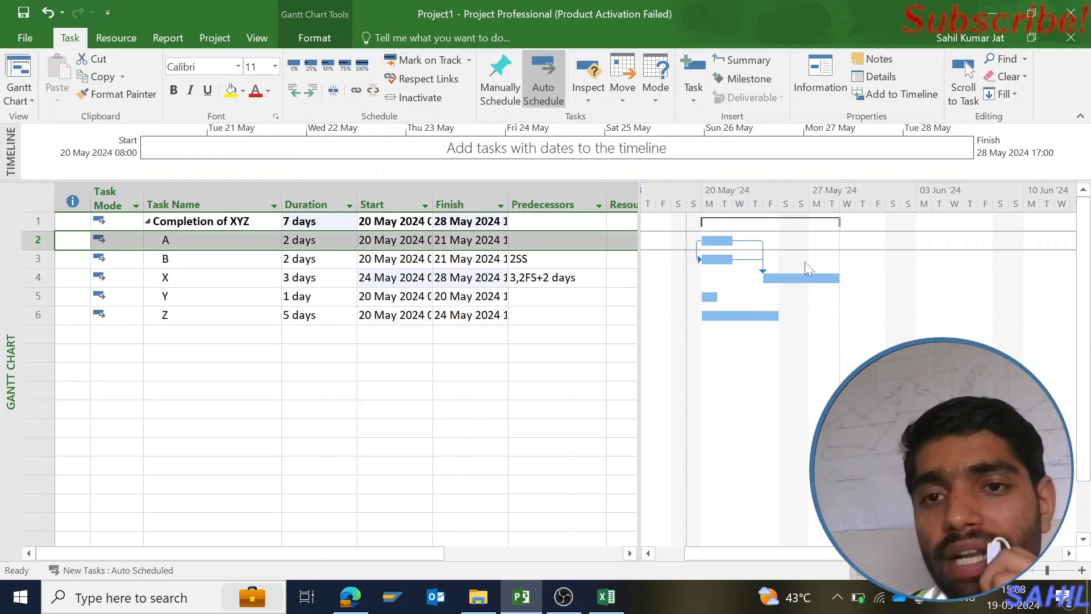
# Enter 4,3 as task Y's predecessors to link it to tasks X and B
pyautogui.click(562, 297)
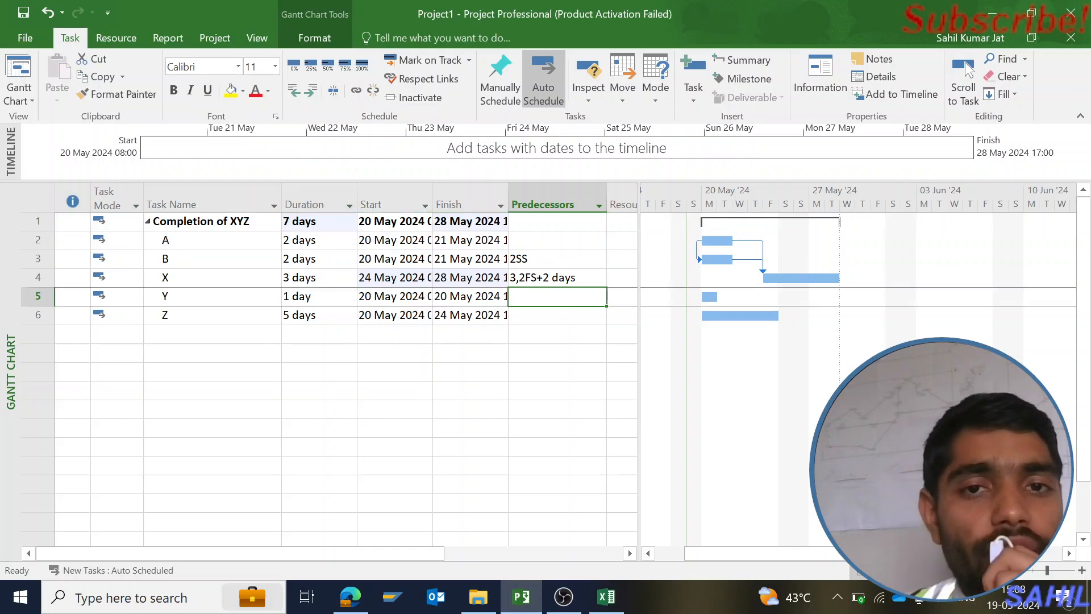
pyautogui.click(562, 297)
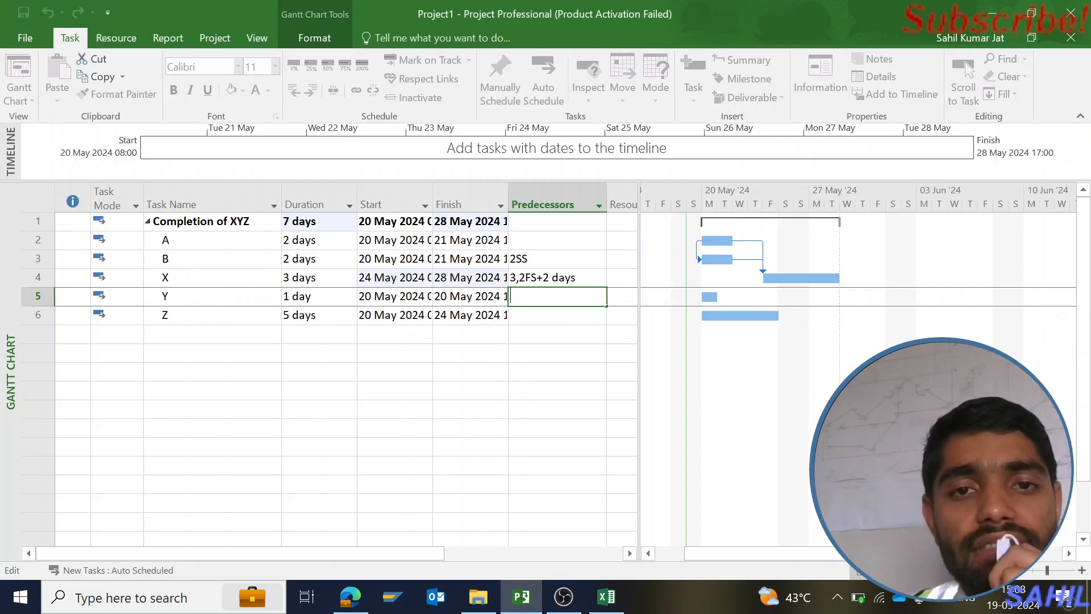
pyautogui.rightClick(571, 296)
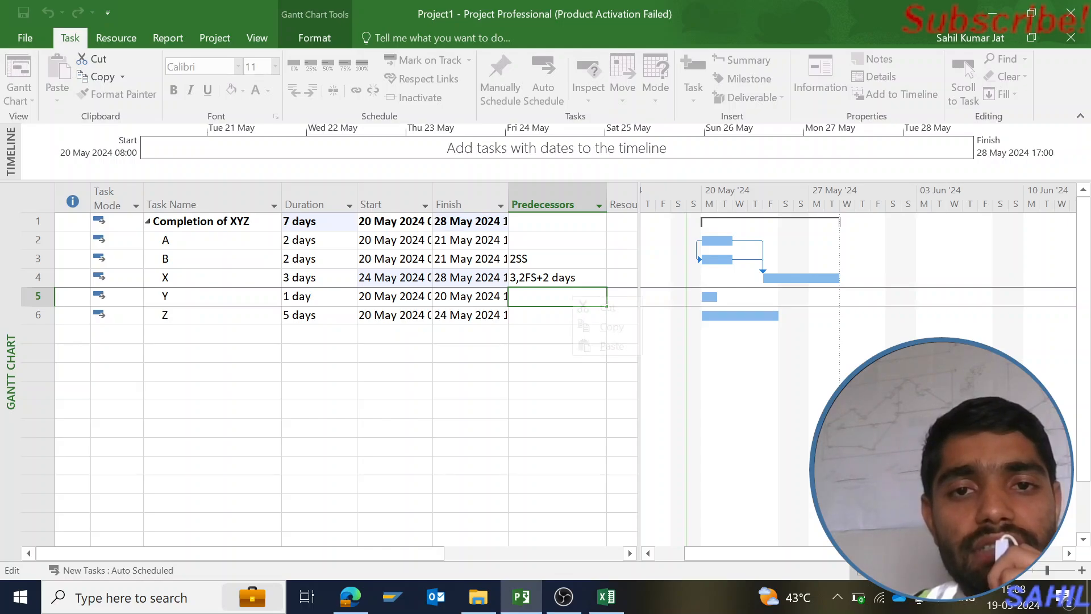
pyautogui.click(571, 296)
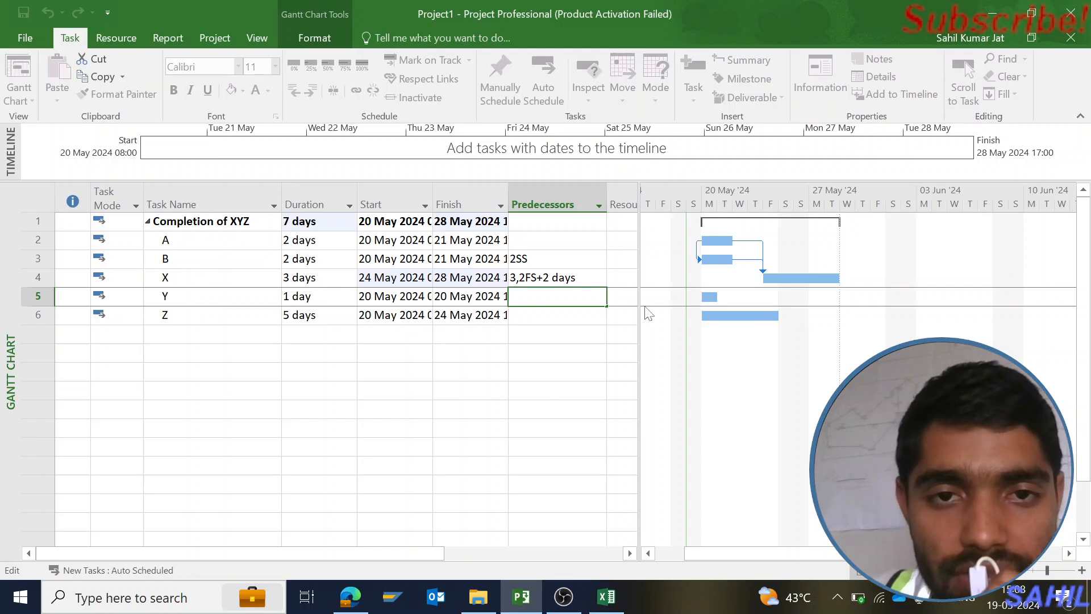
pyautogui.click(552, 317)
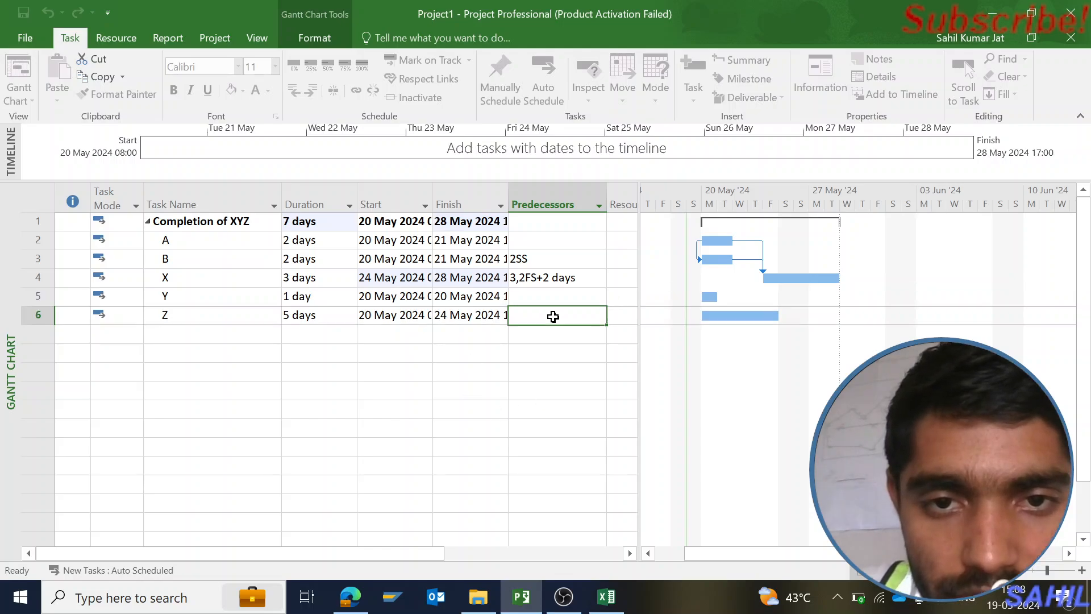
pyautogui.click(538, 295)
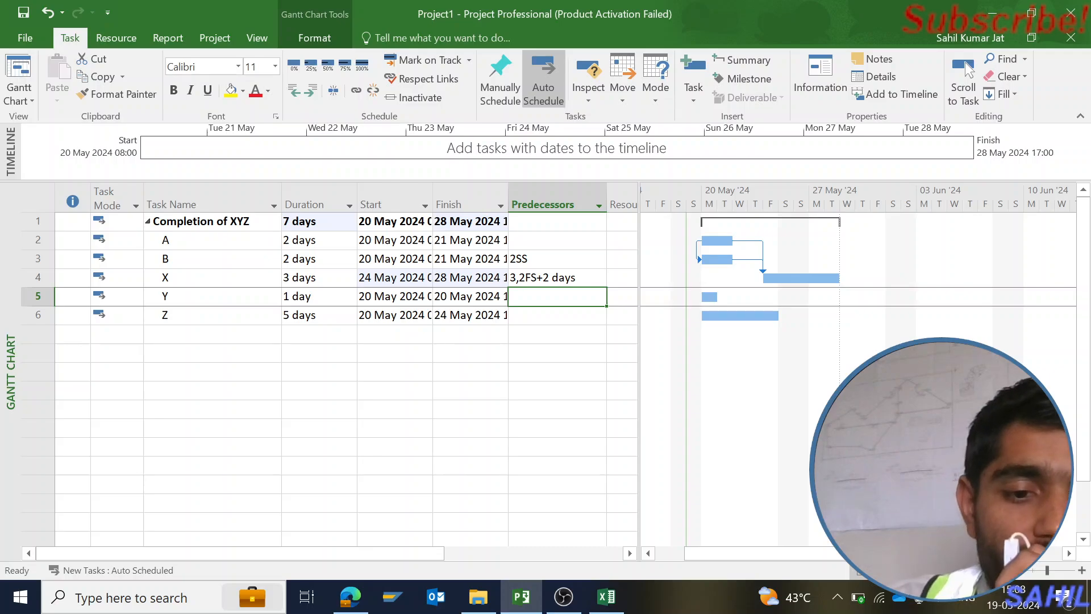
pyautogui.write('4,3')
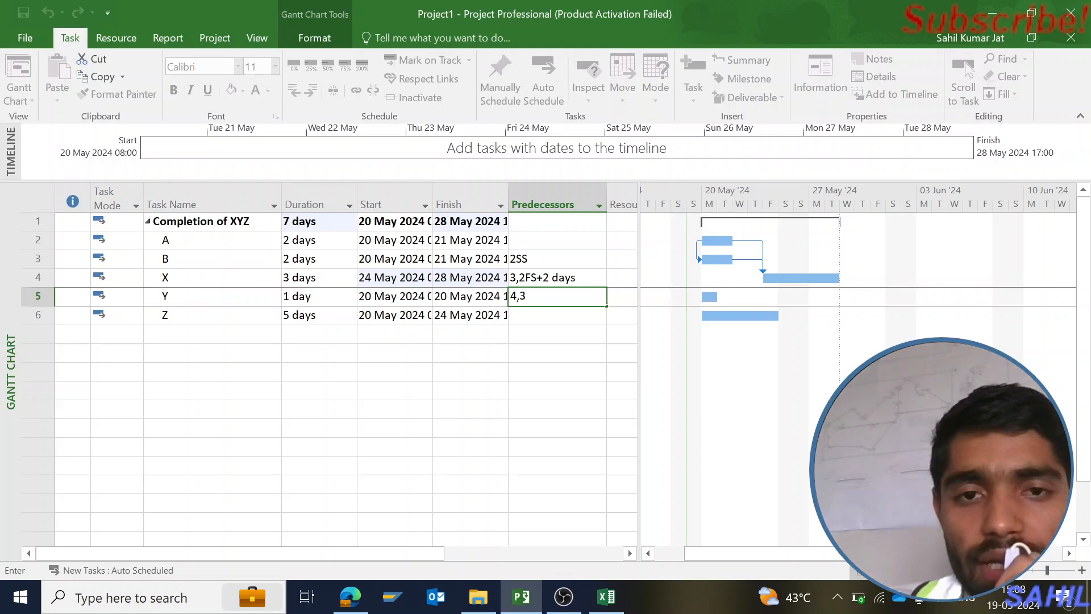
pyautogui.press('Return')
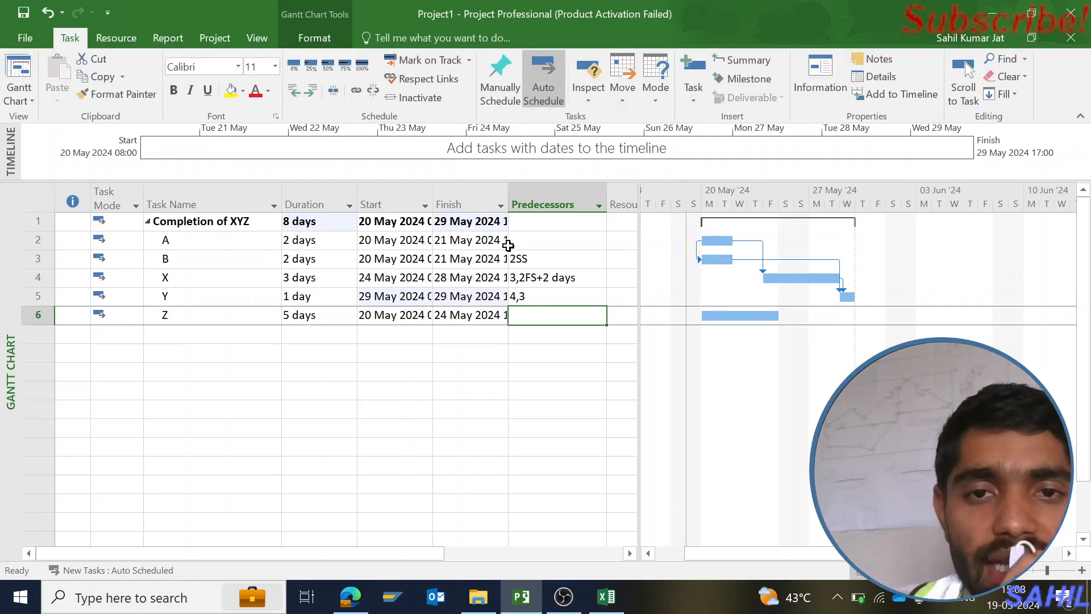
# Set the lag of predecessor B to -1d in task Y's information and apply it
pyautogui.doubleClick(544, 296)
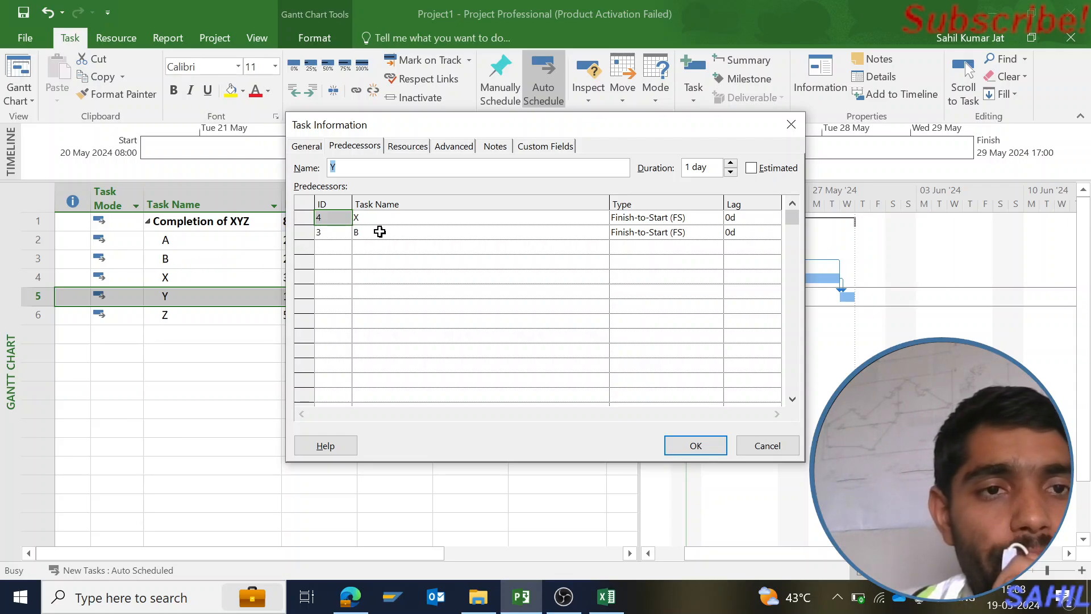
pyautogui.click(753, 232)
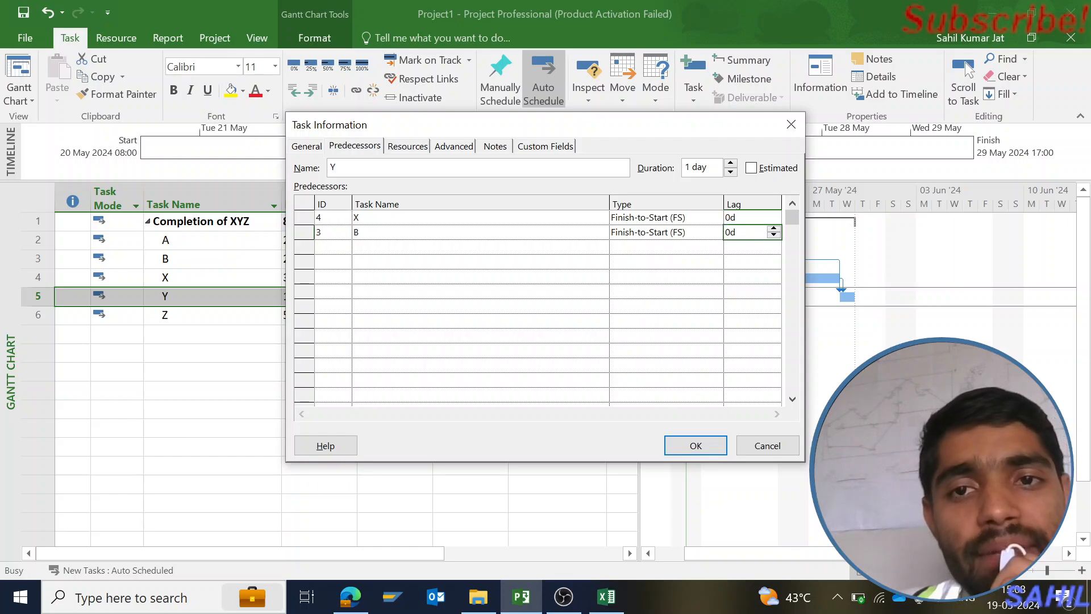
pyautogui.click(774, 234)
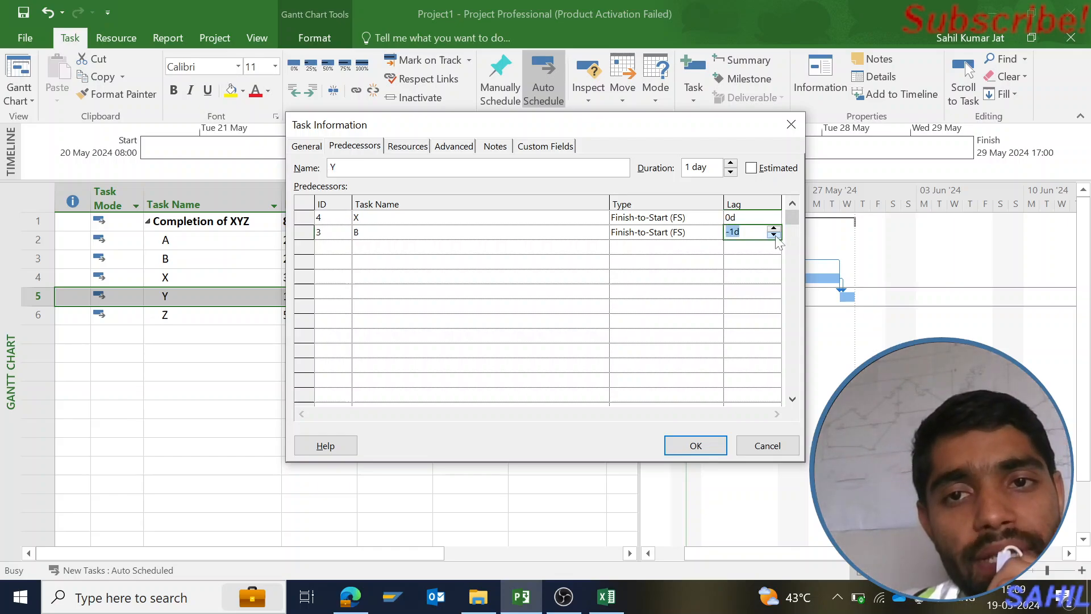
pyautogui.click(699, 446)
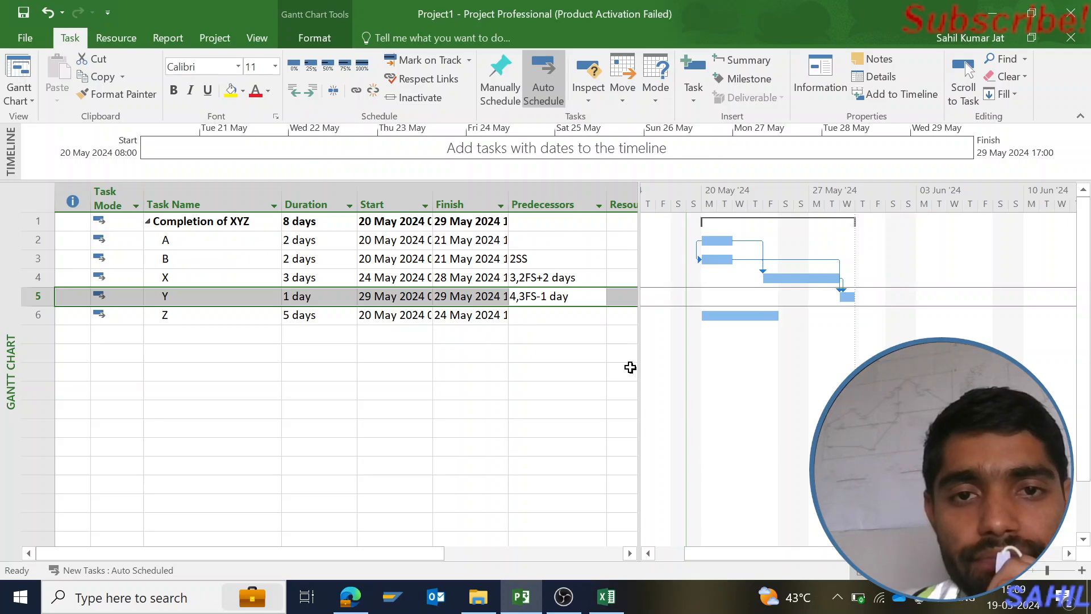
pyautogui.click(591, 333)
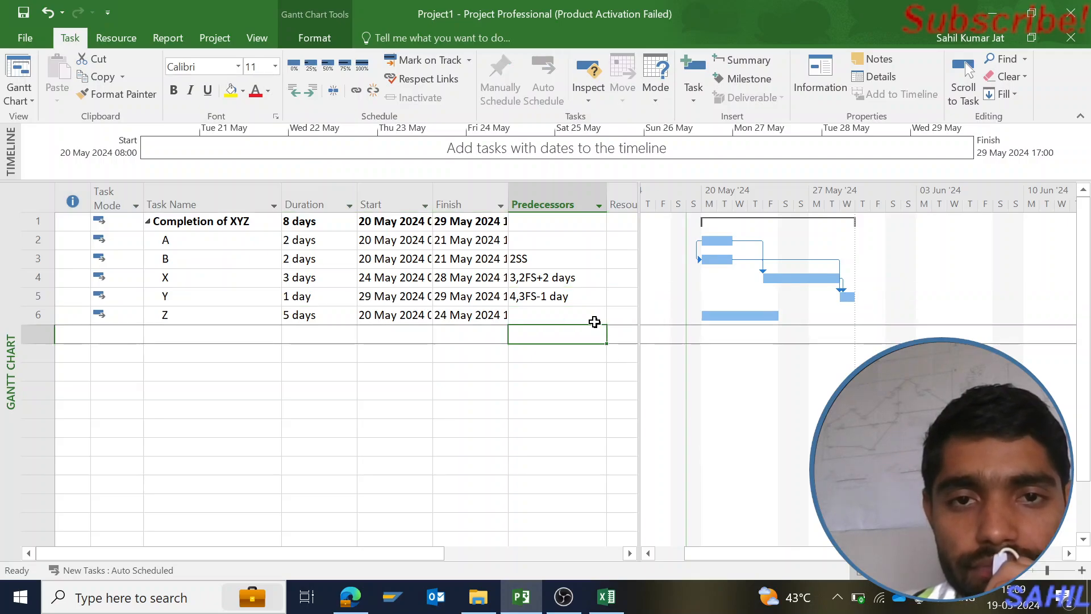
# Set the lag of predecessor X to -2d in task Y's information and apply it
pyautogui.click(571, 296)
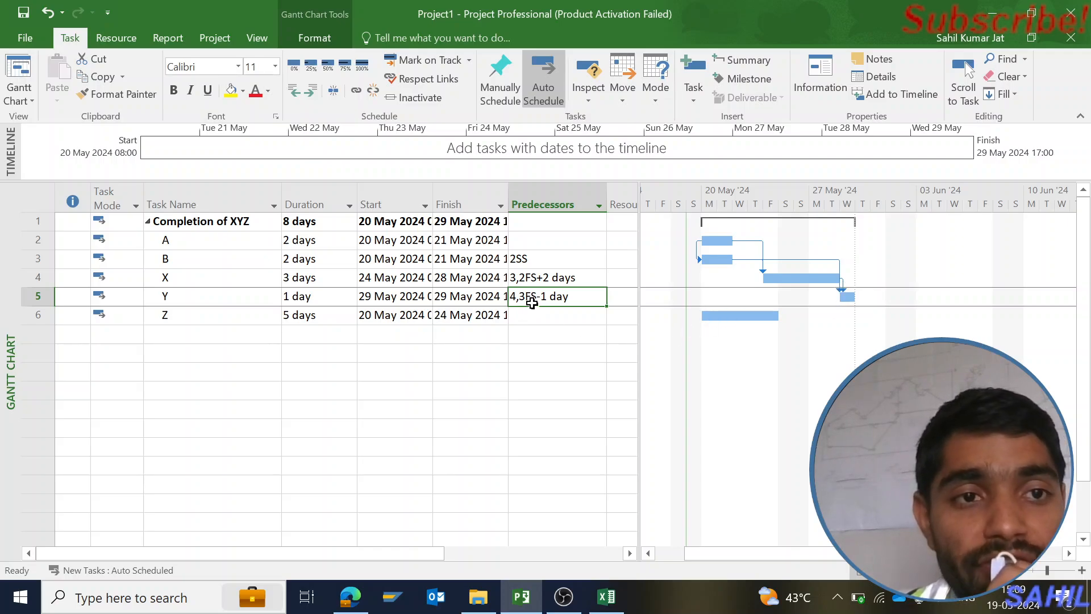
pyautogui.click(26, 259)
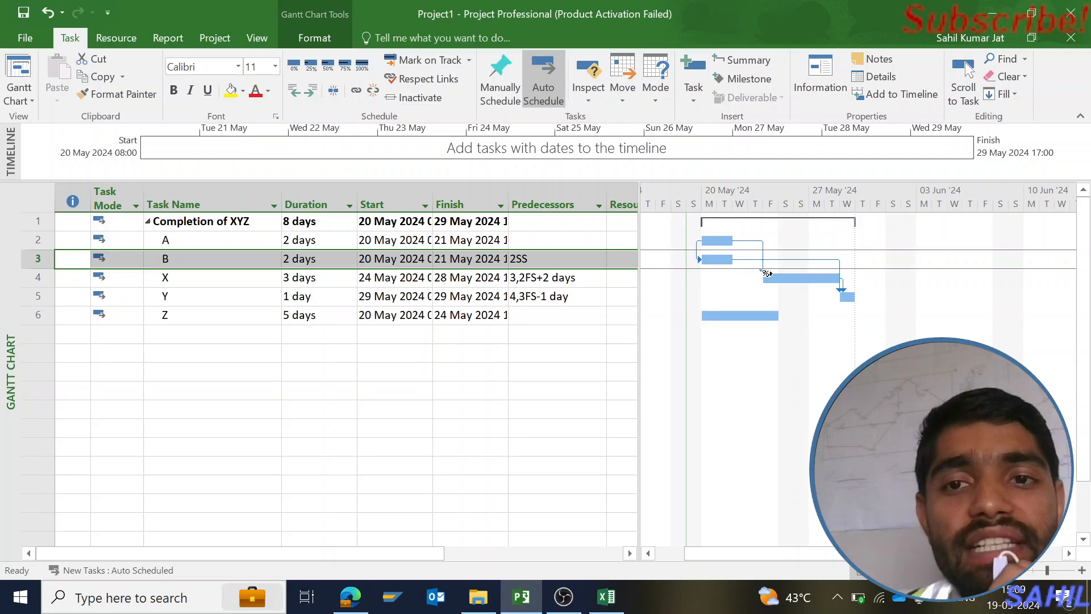
pyautogui.doubleClick(572, 300)
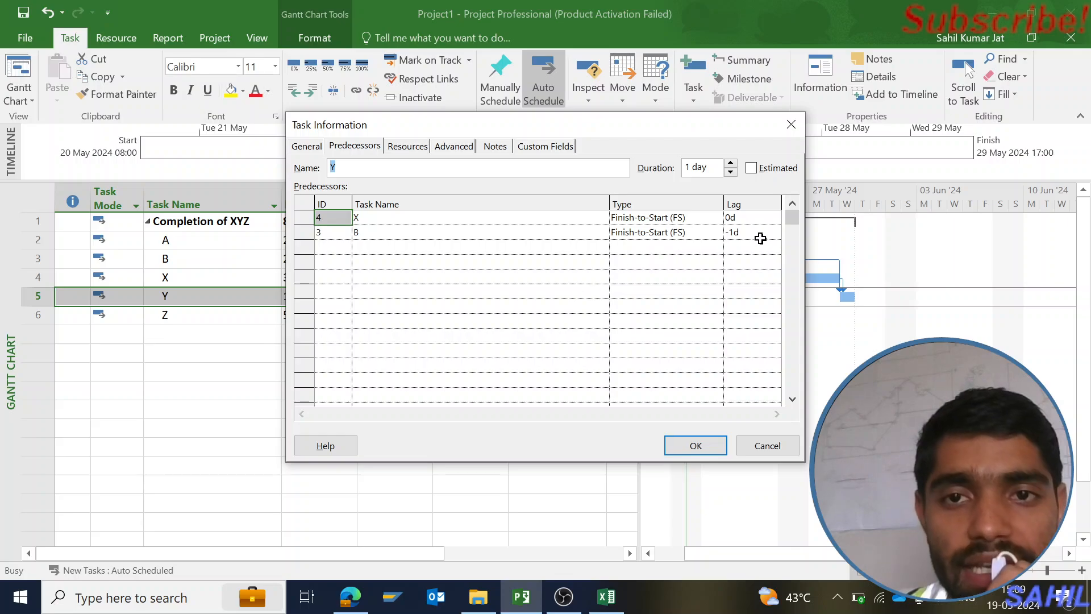
pyautogui.click(756, 219)
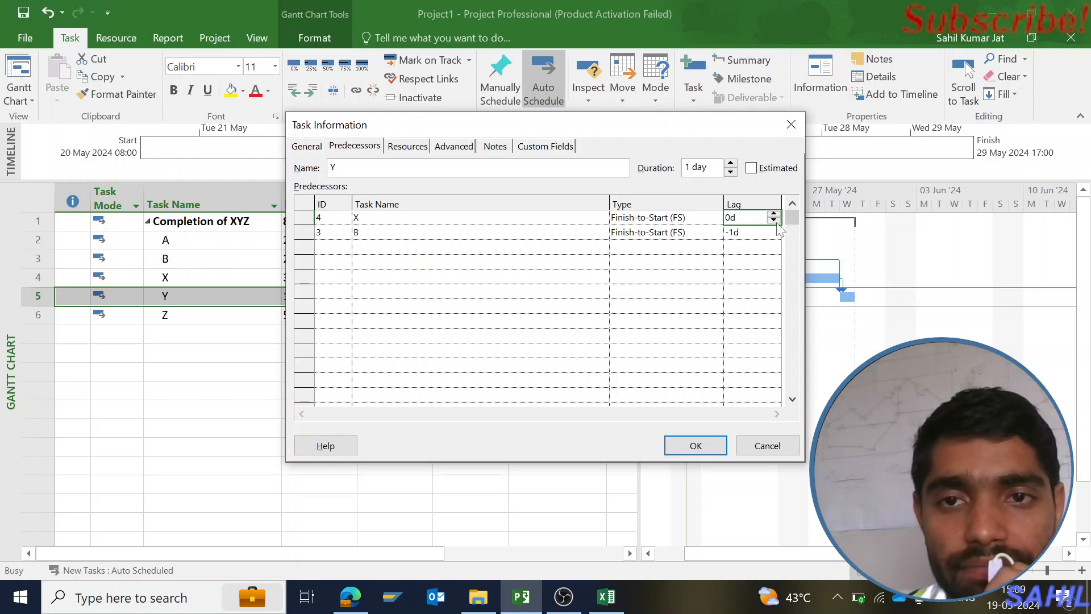
pyautogui.click(774, 221)
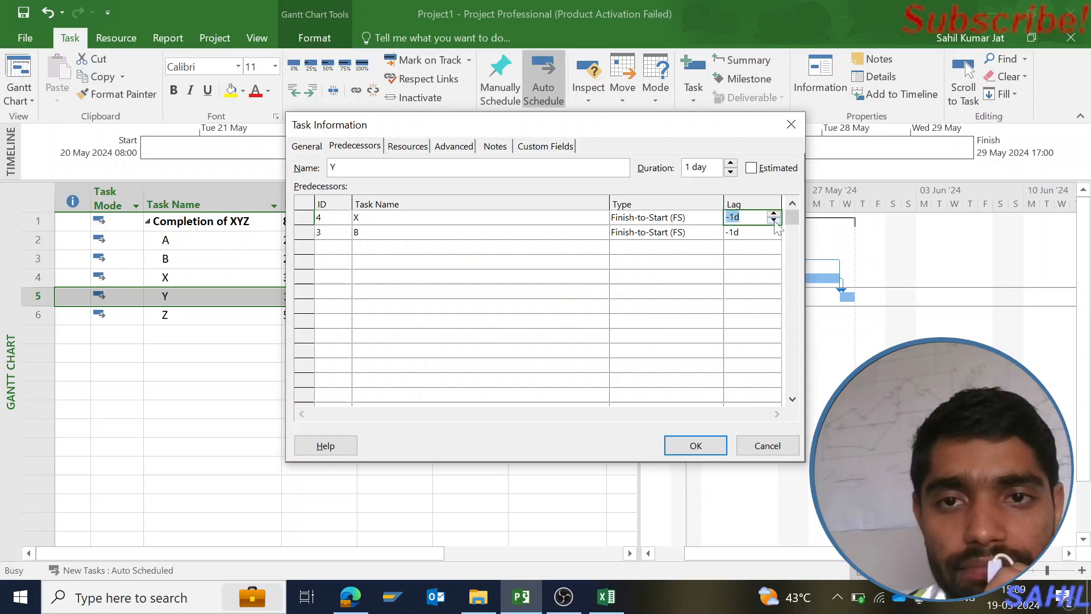
pyautogui.click(696, 446)
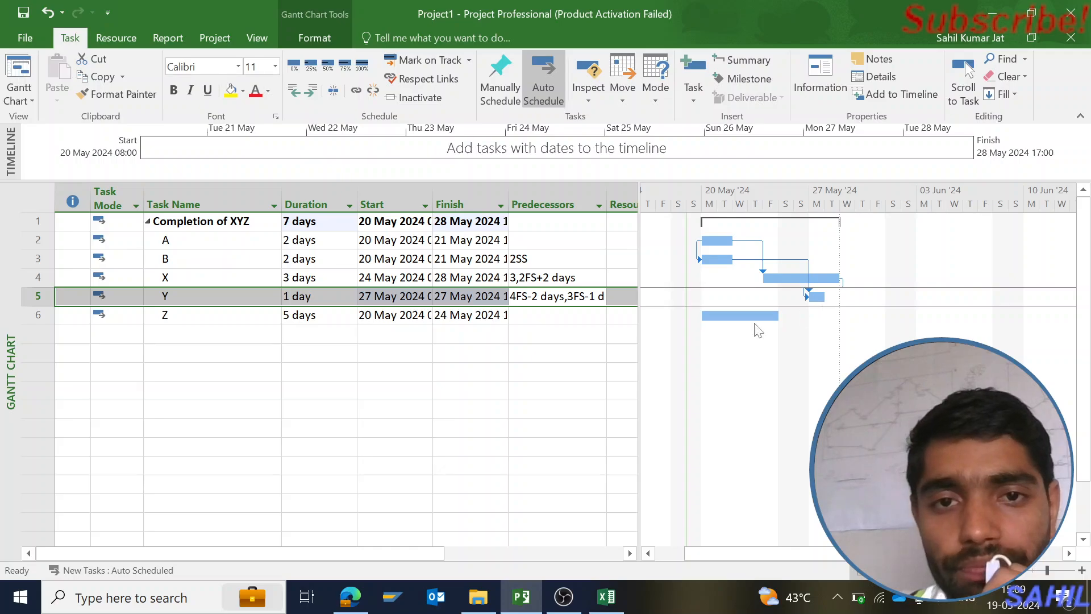
# Enter 5 as task Z's predecessor to link it to task Y
pyautogui.click(558, 315)
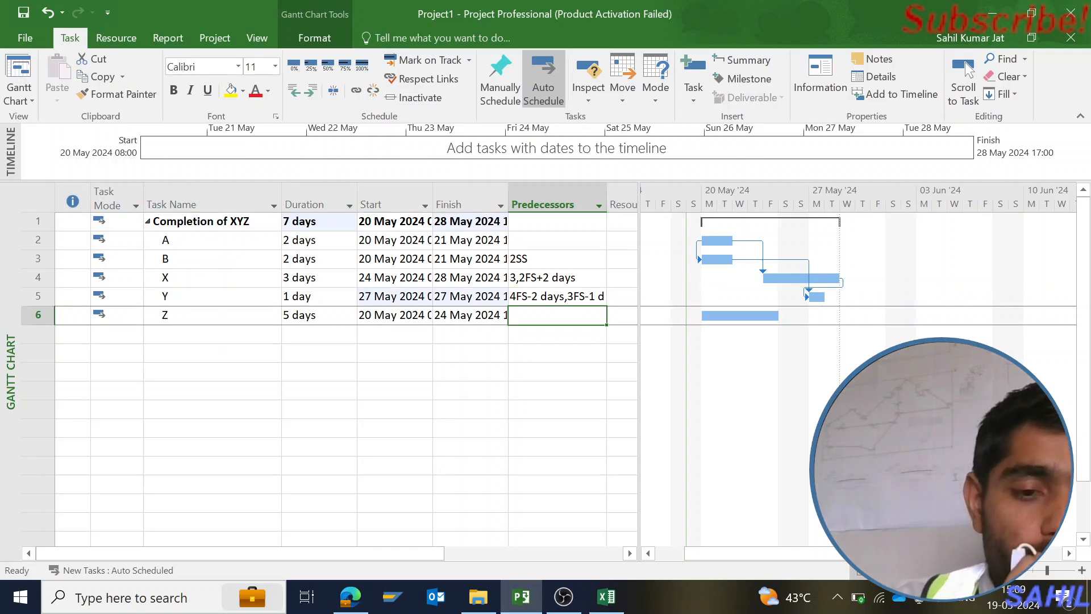
pyautogui.write('5')
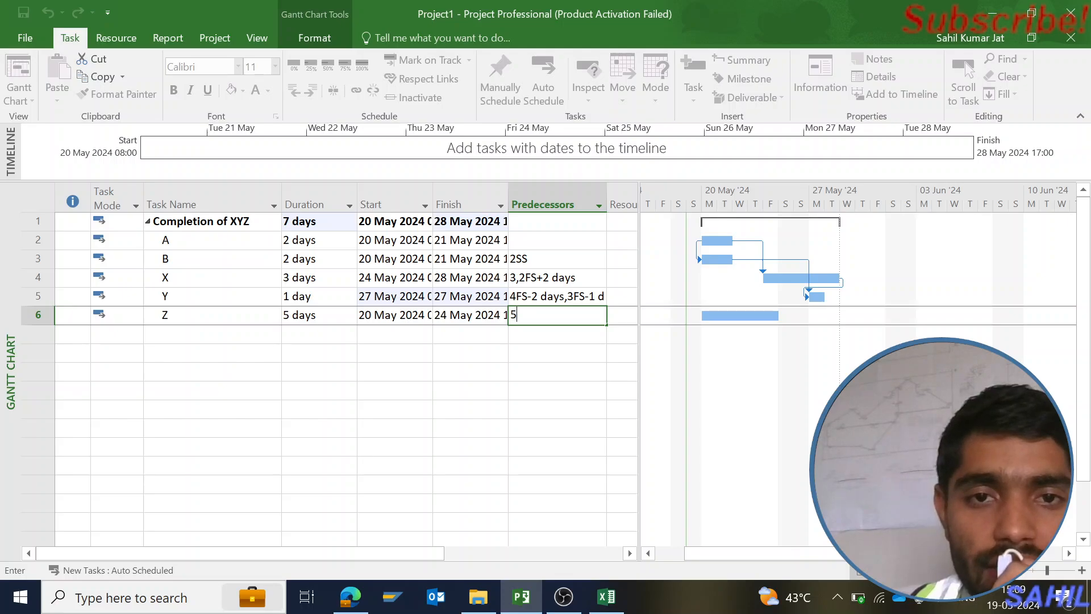
pyautogui.press('Return')
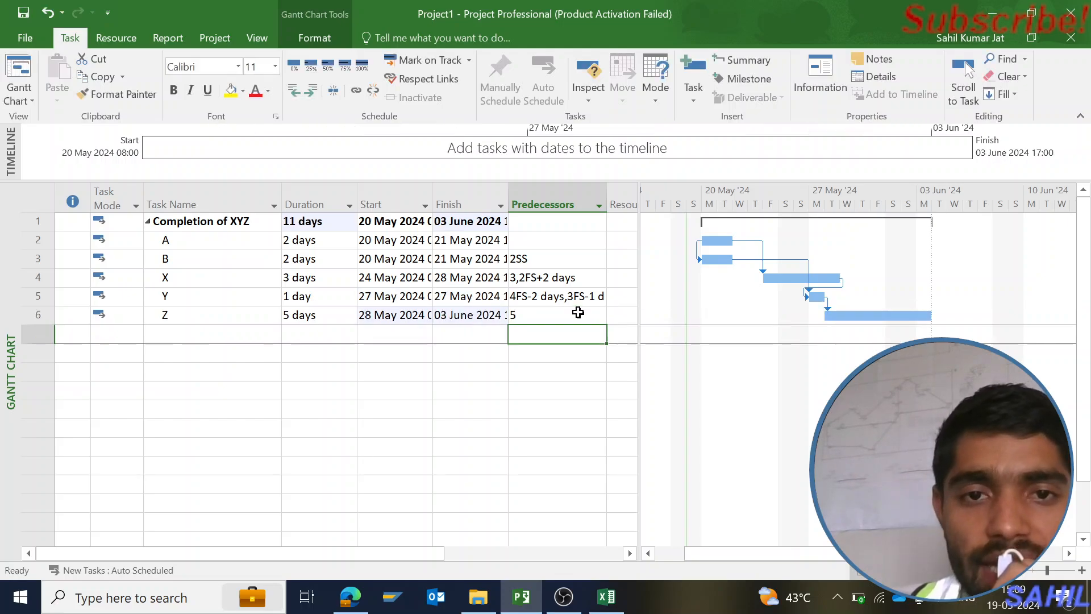
# Set a 1-day lag on predecessor Y in task Z's information and apply it
pyautogui.doubleClick(551, 311)
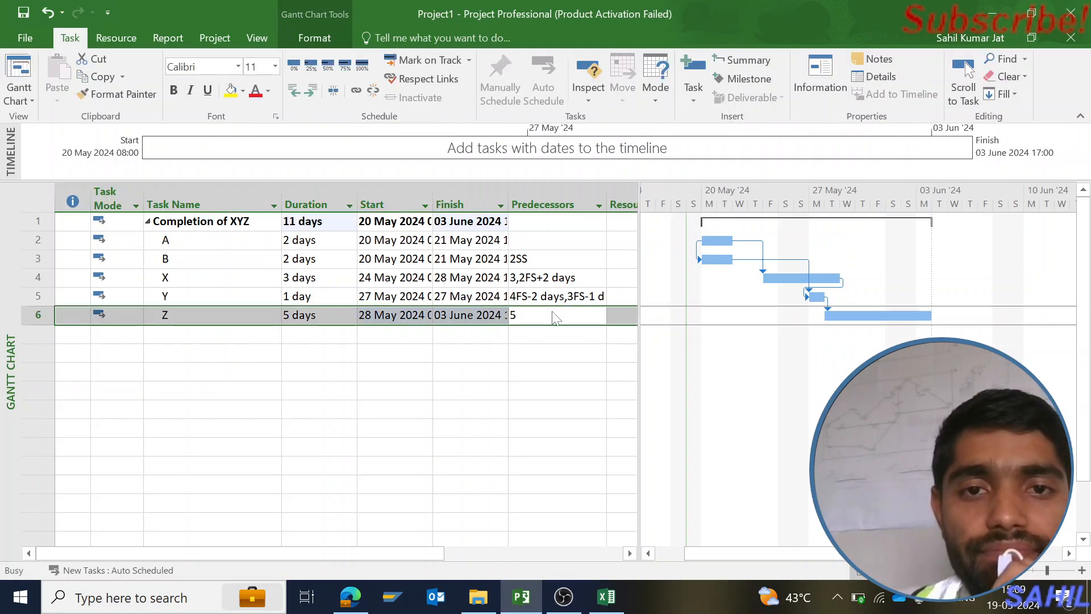
pyautogui.click(761, 219)
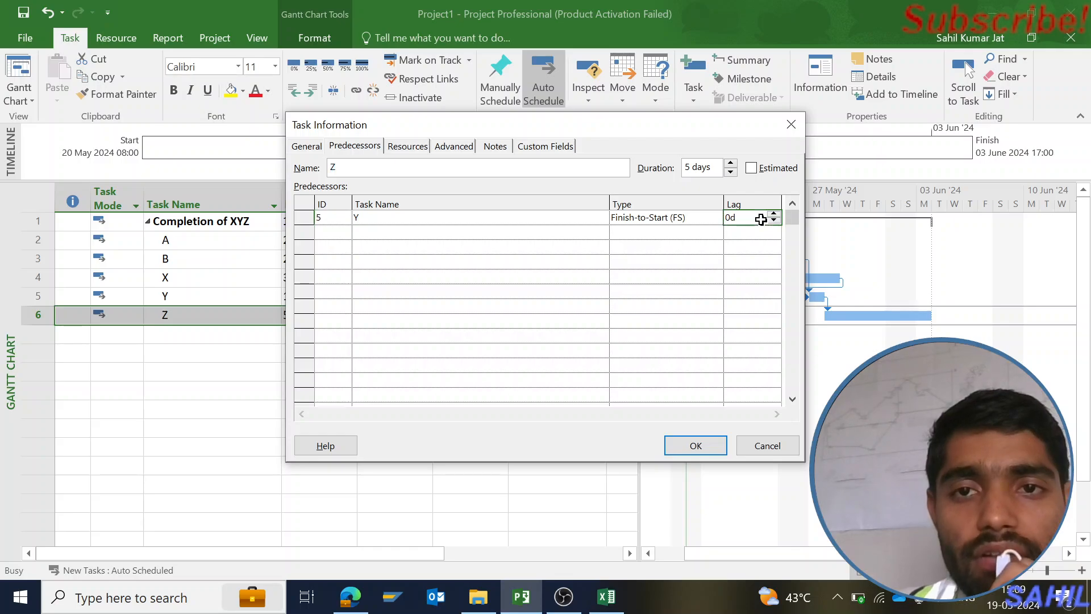
pyautogui.click(774, 214)
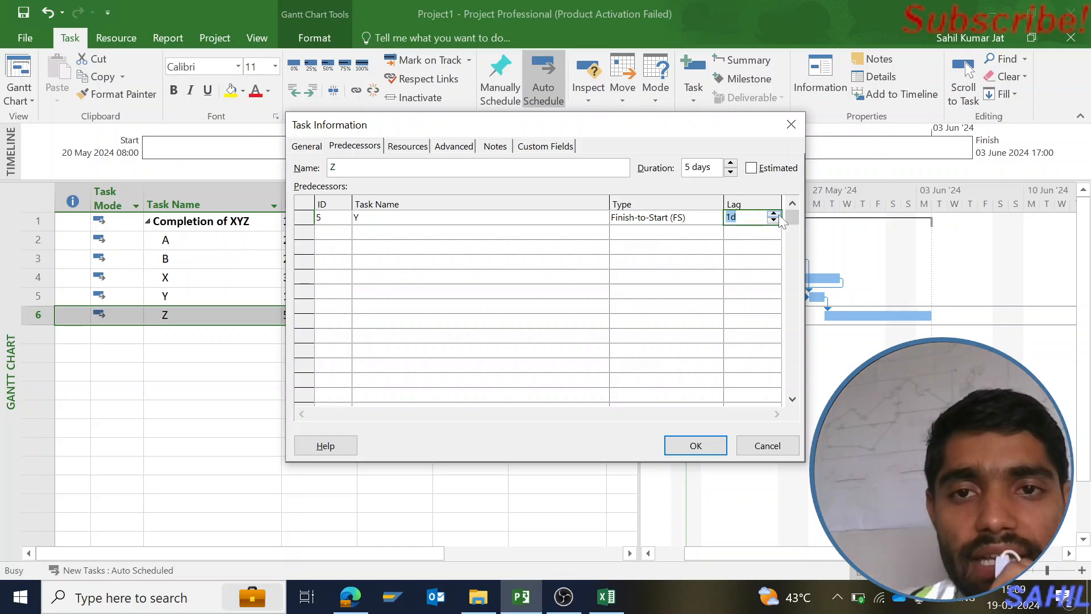
pyautogui.click(696, 446)
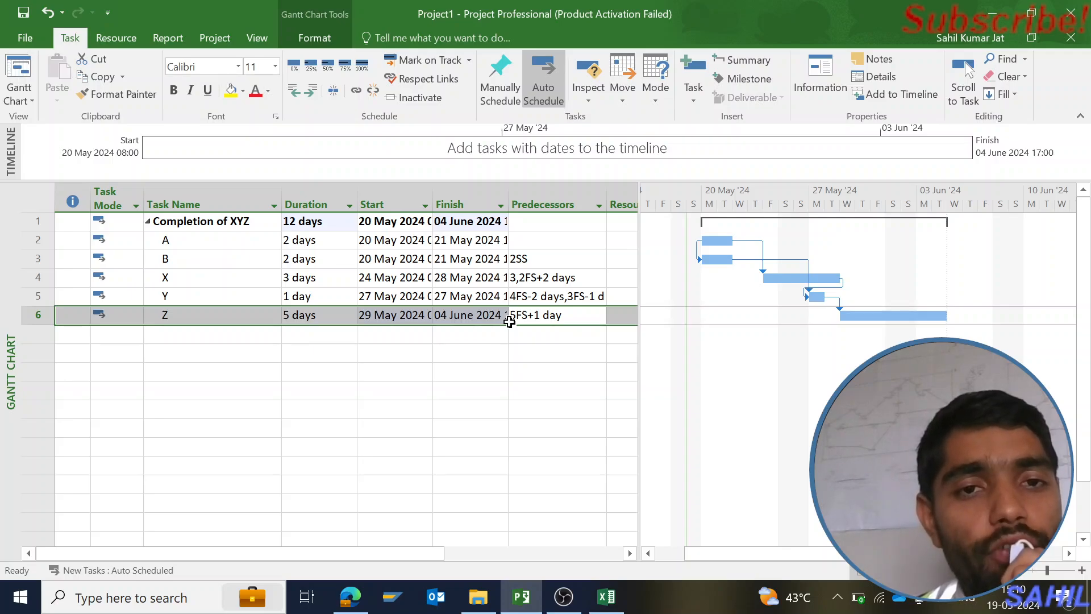
pyautogui.click(571, 602)
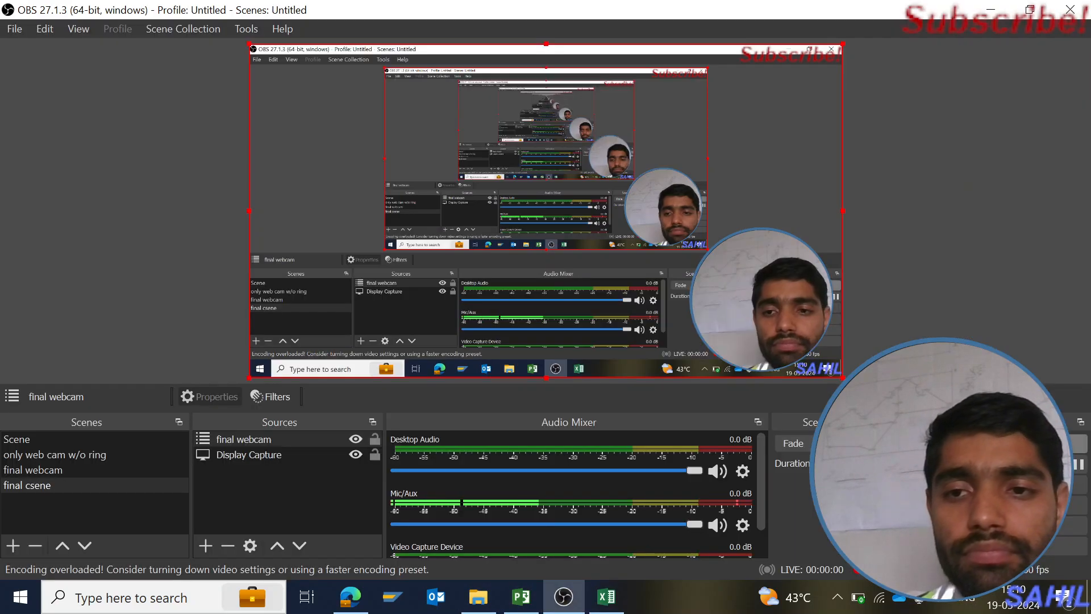